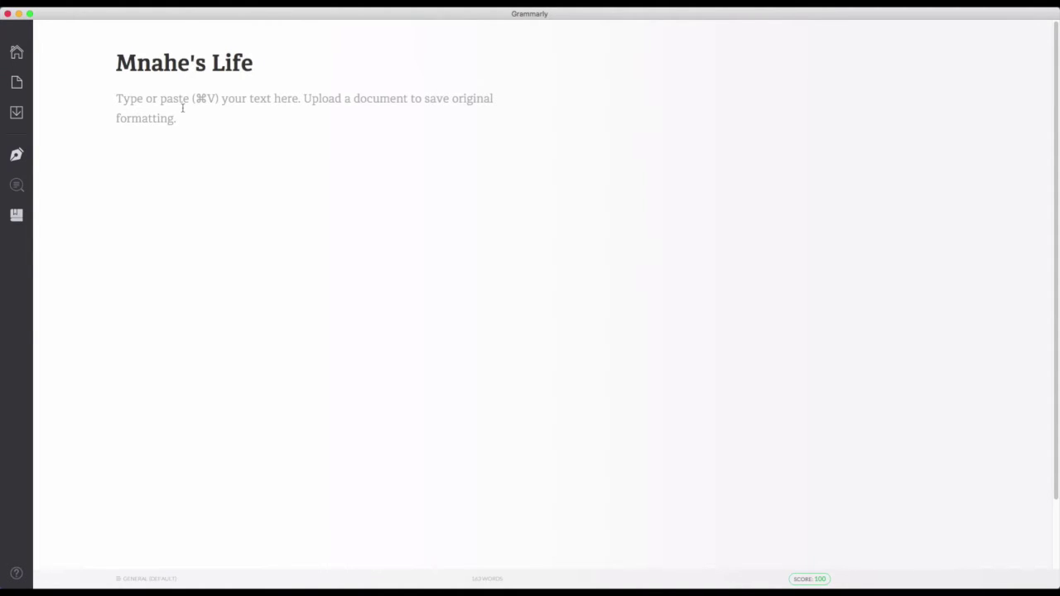
Begin the document body with the name from the title followed by "is a gret guy"
{"action": "left_click", "coordinate": [182, 107]}
{"action": "type", "text": "Mna"}
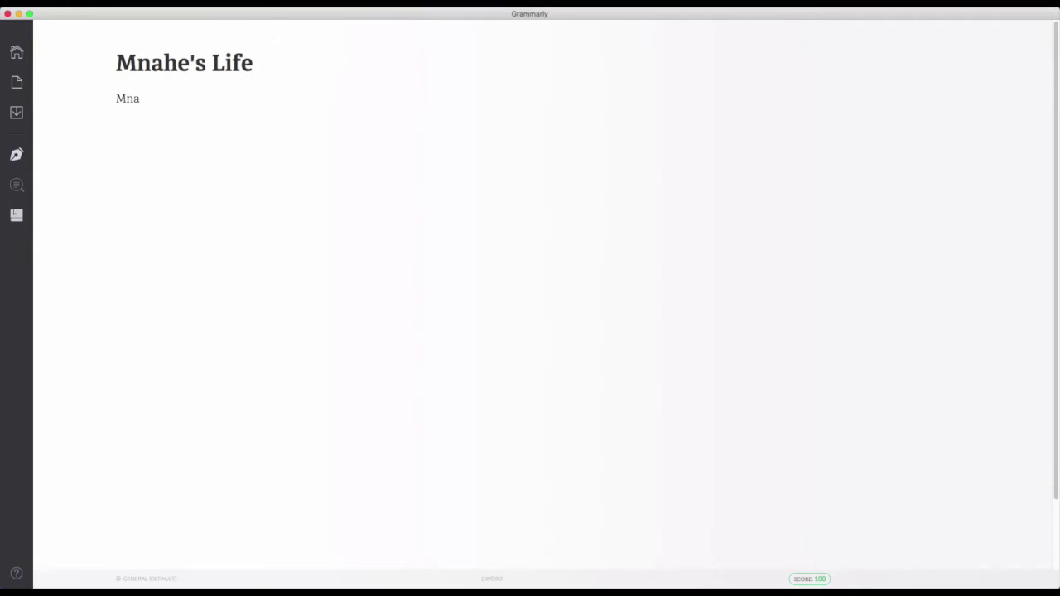
{"action": "type", "text": "he is a"}
{"action": "key", "text": "BackSpace"}
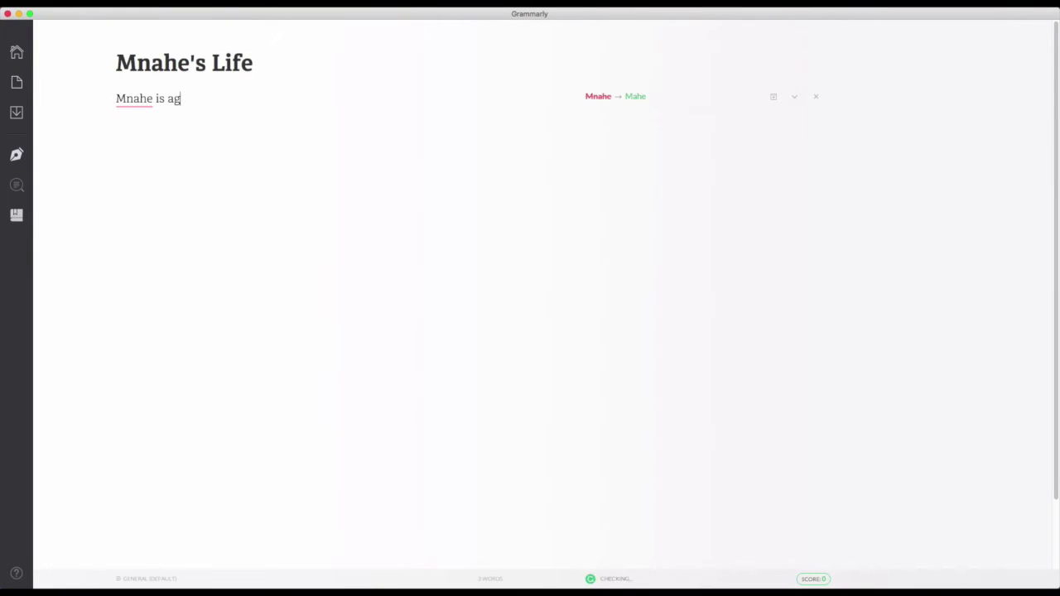
{"action": "type", "text": "gret guy"}
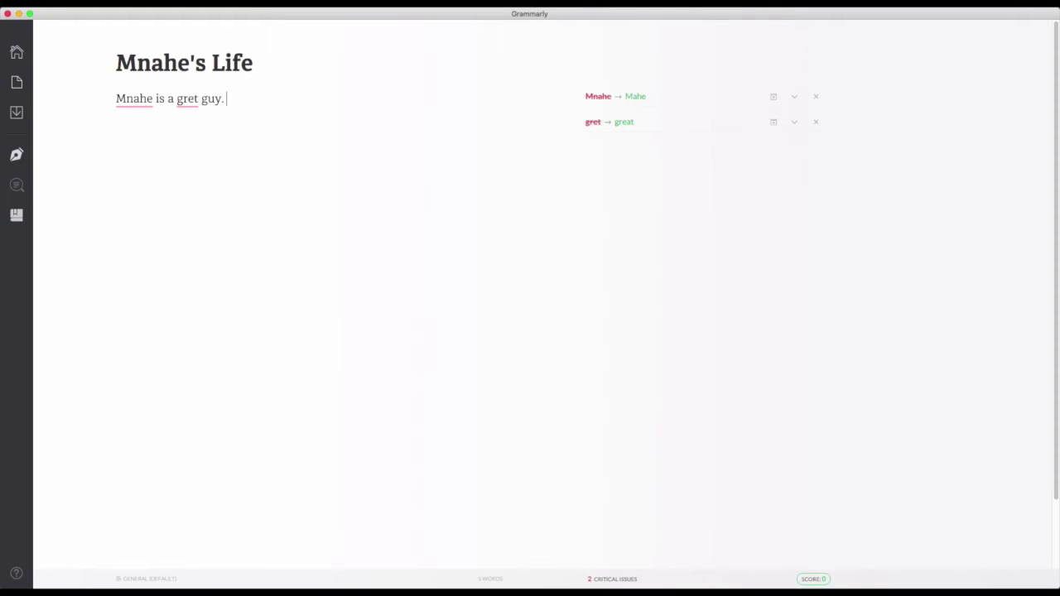
End the opening sentence with a period and add "He live in Saudi Arabia and go to school everyday."
{"action": "type", "text": ". He live in Saudi Aravi"}
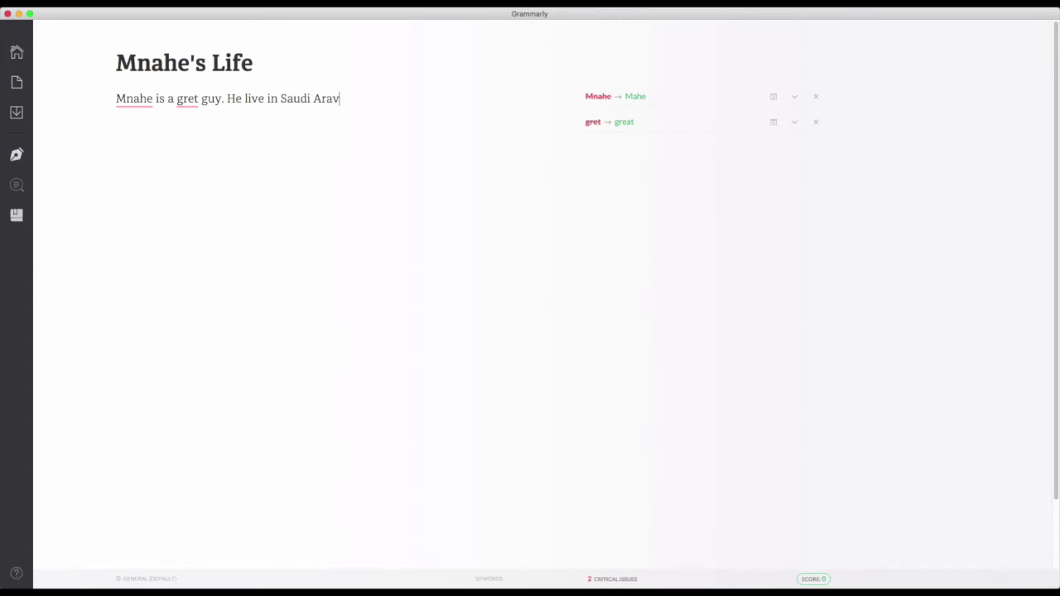
{"action": "key", "text": "BackSpace"}
{"action": "type", "text": "bia and go to school e"}
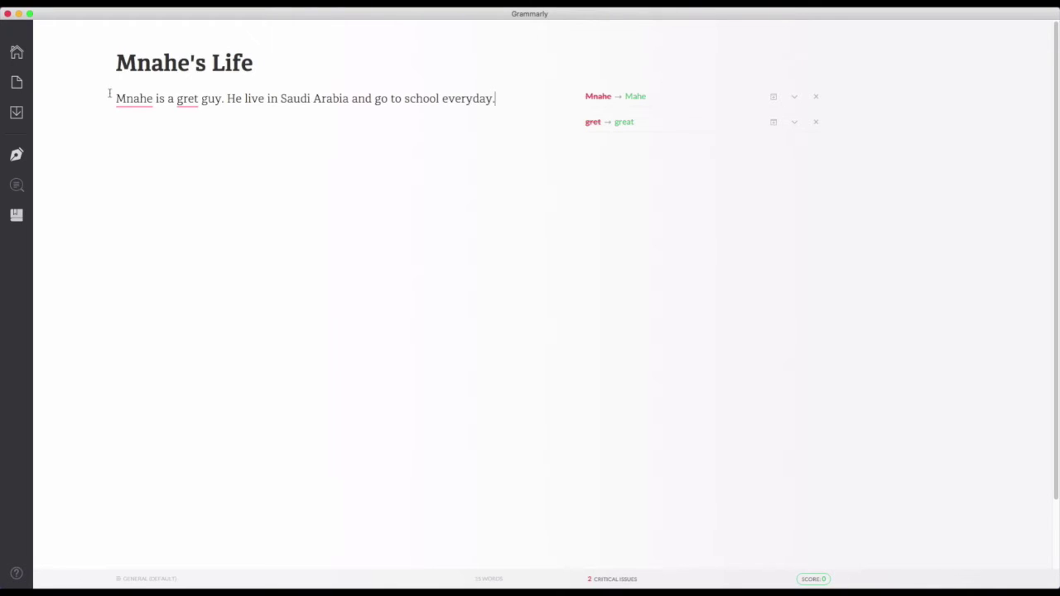
{"action": "type", "text": "veryday. H"}
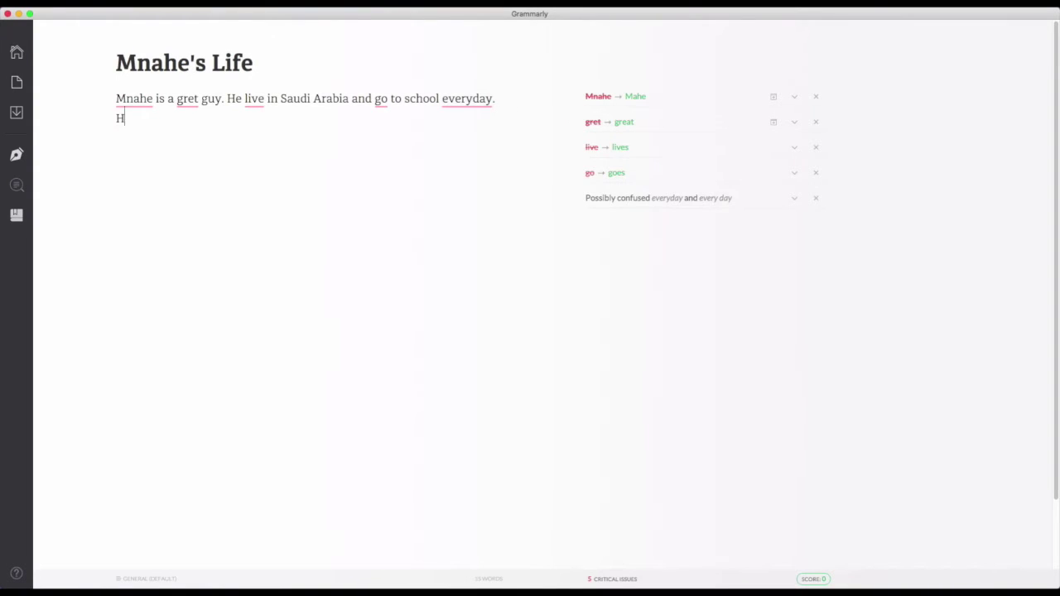
Add "He like to study math and play football. His favorite team is Al-Hilal, its colors are blue and white."
{"action": "type", "text": "e like to study math and "}
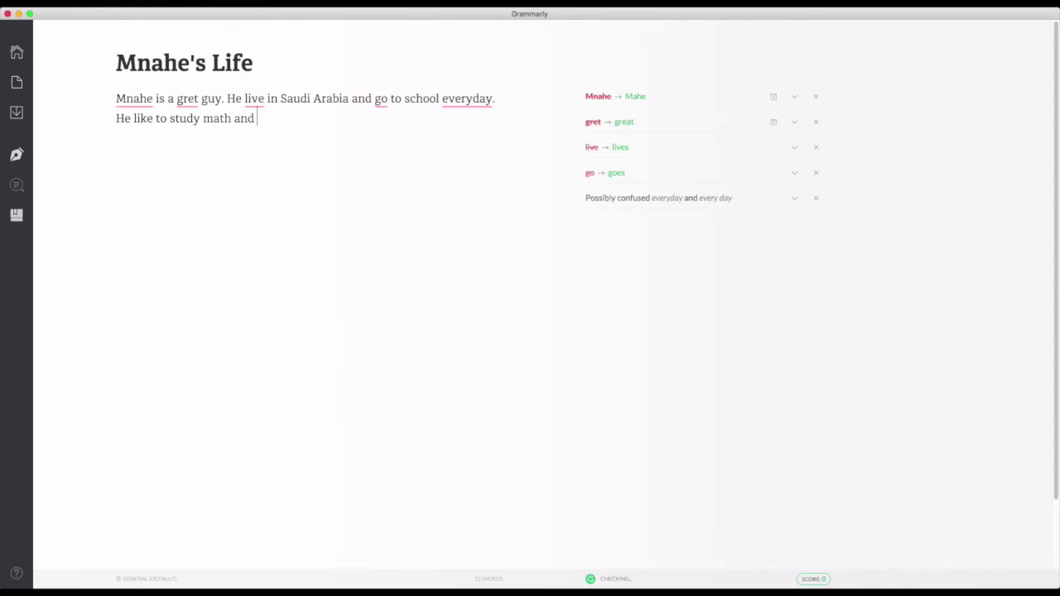
{"action": "type", "text": "play football. His"}
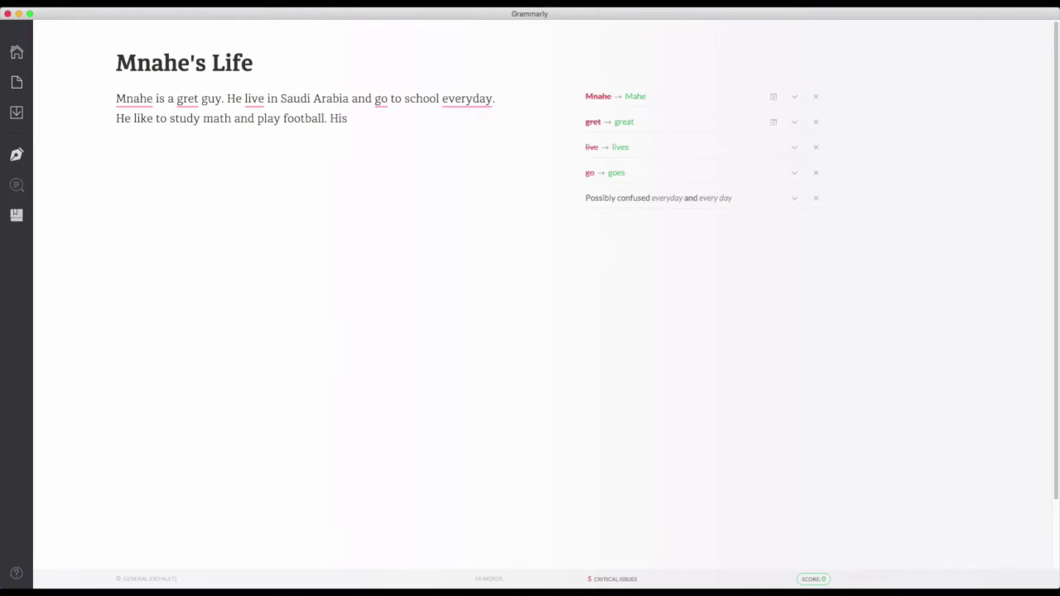
{"action": "type", "text": " favorite team is Al"}
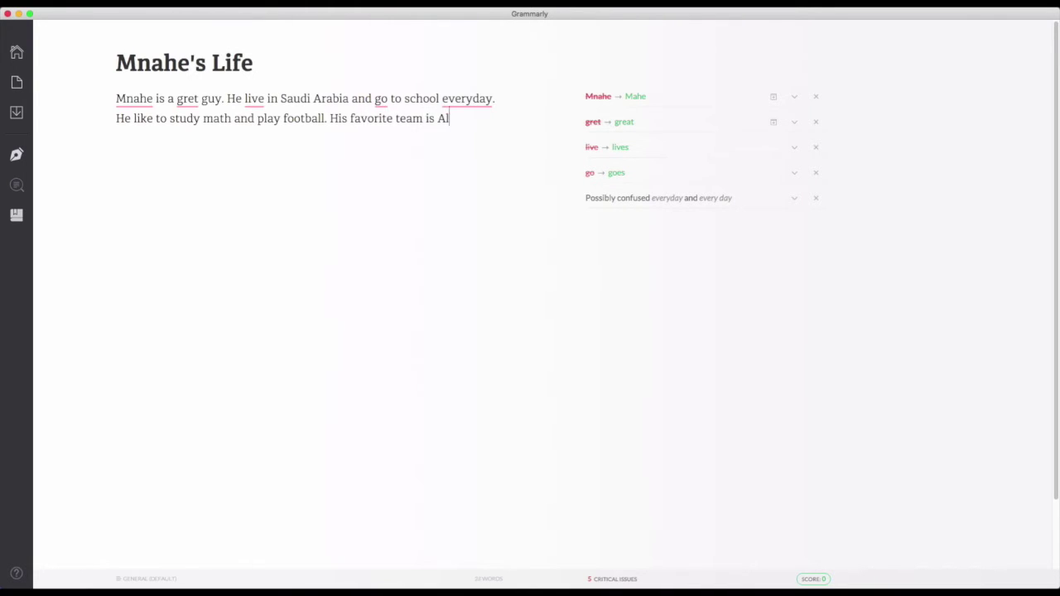
{"action": "type", "text": "-Hilal, its colors "}
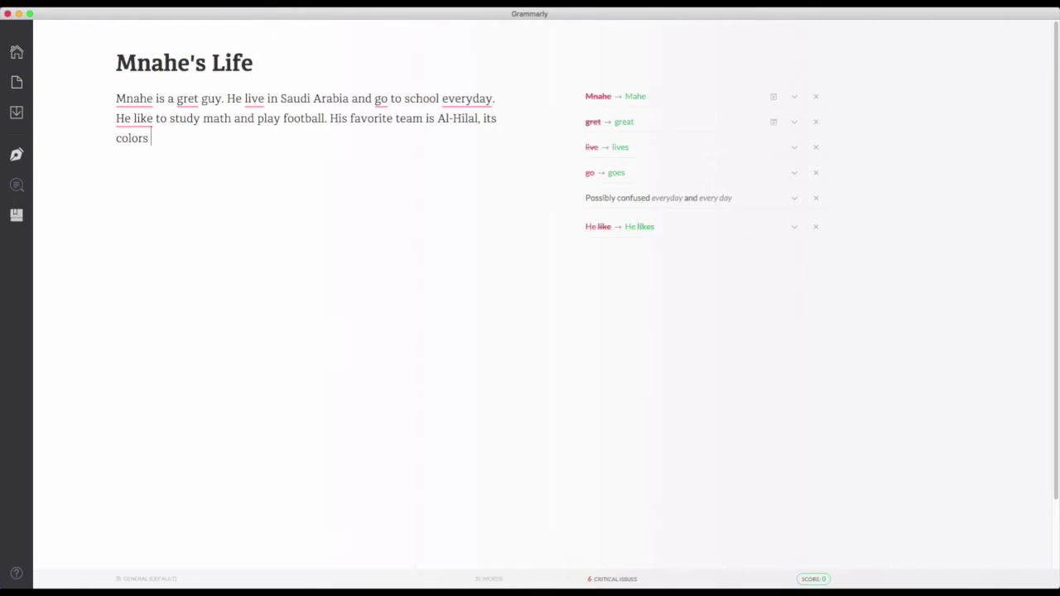
{"action": "type", "text": "are blue and white."}
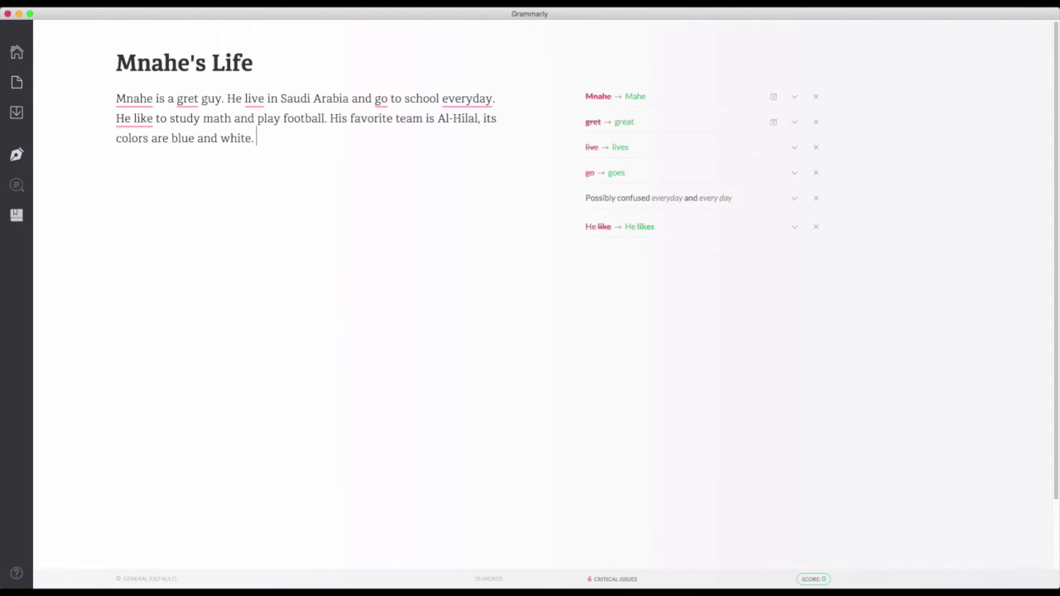
Add a sentence with the man's name followed by "is help his mother right now by taking his sisters to the moll."
{"action": "type", "text": " Mnahe is help his"}
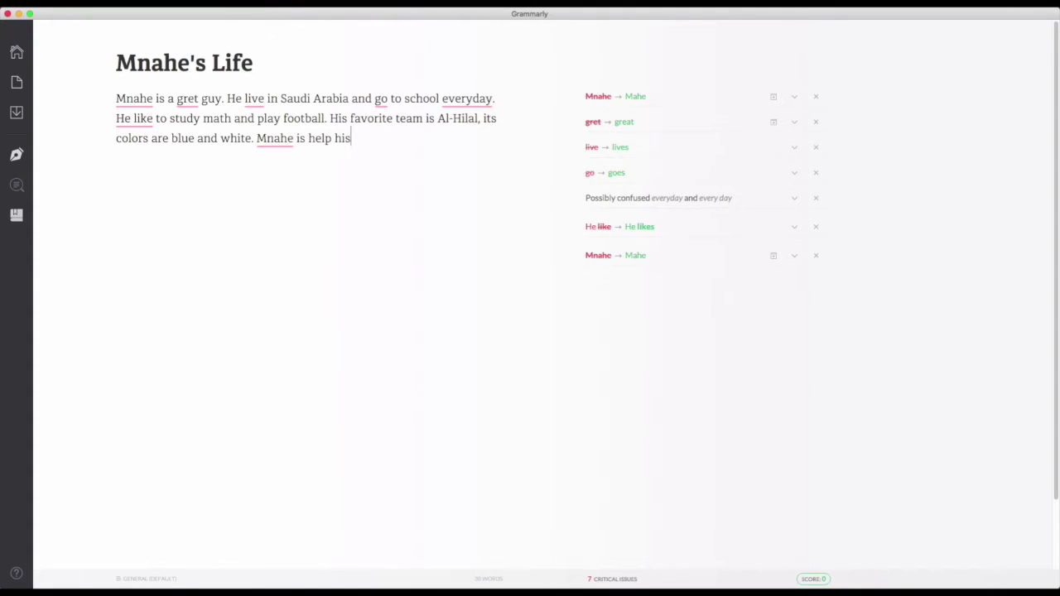
{"action": "type", "text": " mother right not"}
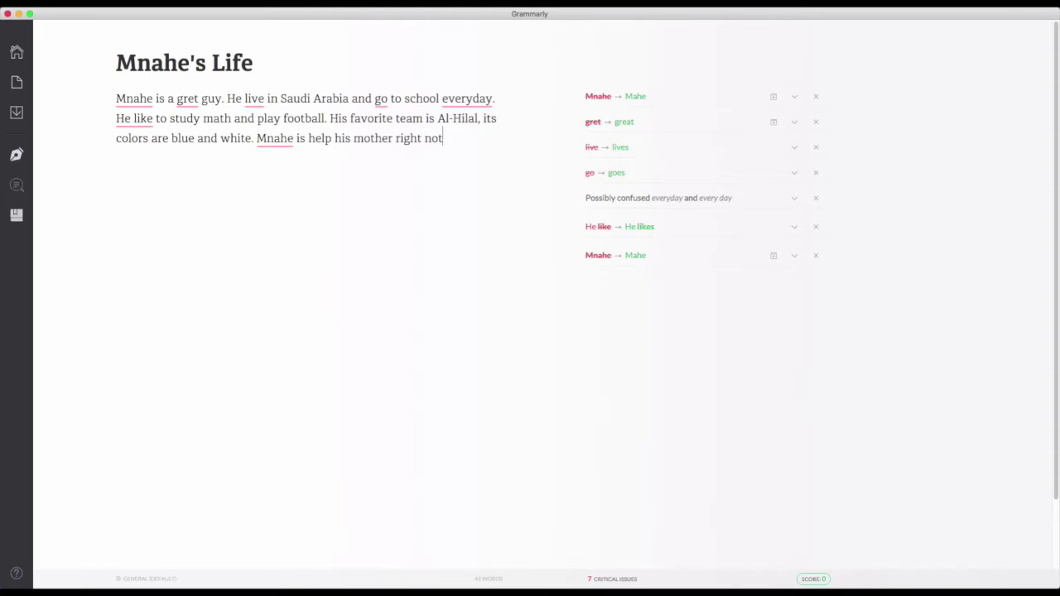
{"action": "key", "text": "BackSpace"}
{"action": "type", "text": "w by taking his "}
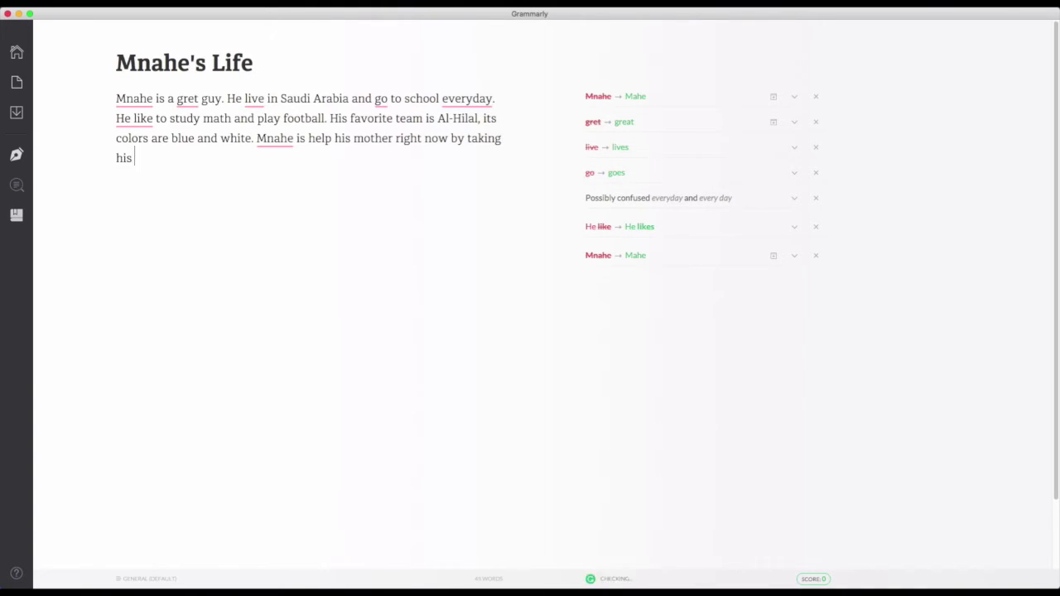
{"action": "type", "text": "sisters to the mo"}
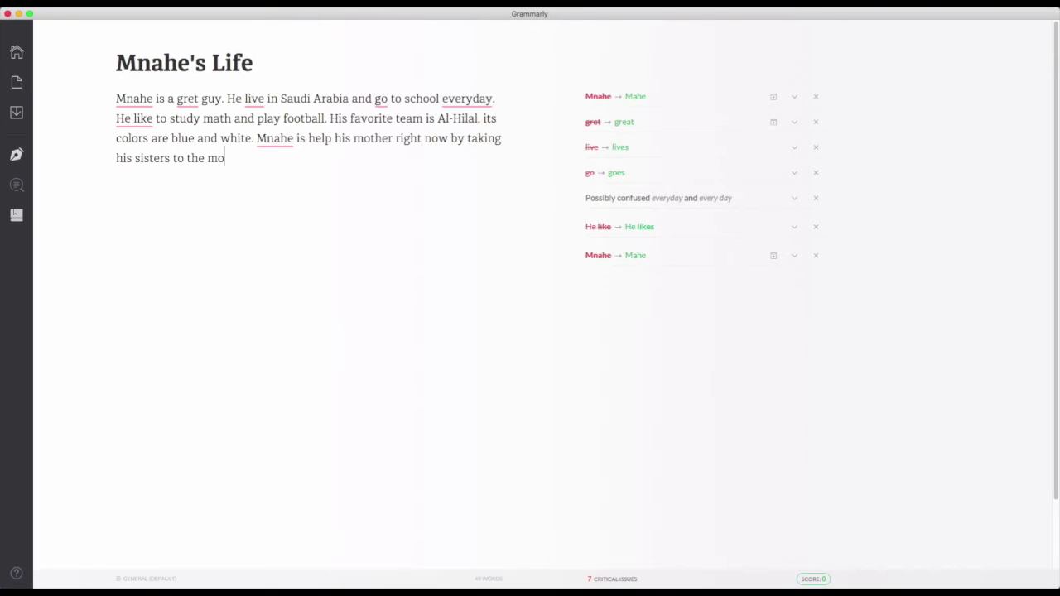
{"action": "key", "text": "BackSpace"}
{"action": "type", "text": "oll. They li"}
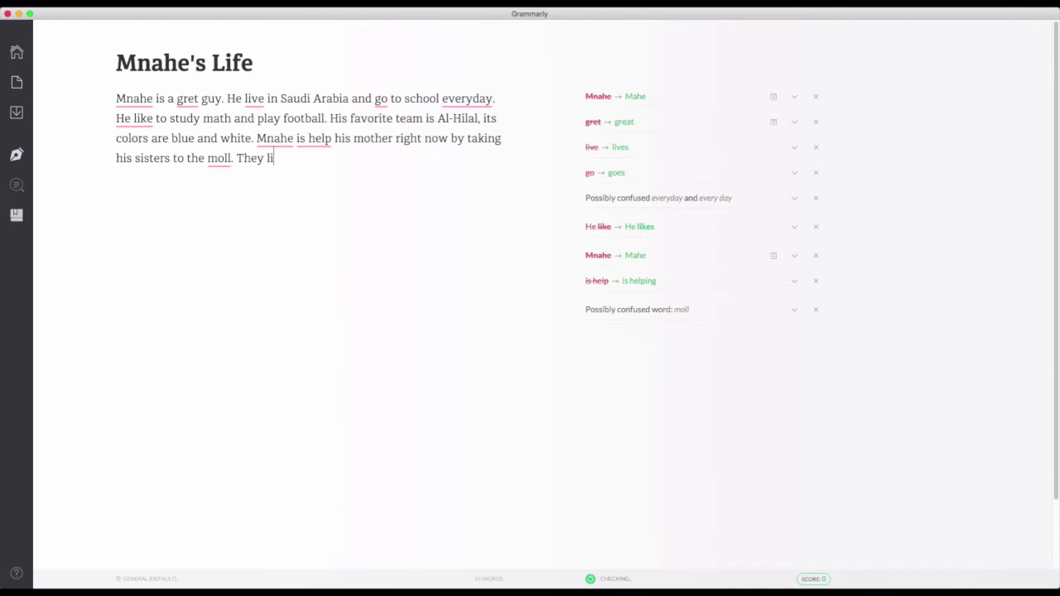
Write the sentence "They like to gou to the mall to drinck satrbucks coffe and eat Al-Baik."
{"action": "type", "text": "ke to gou to the "}
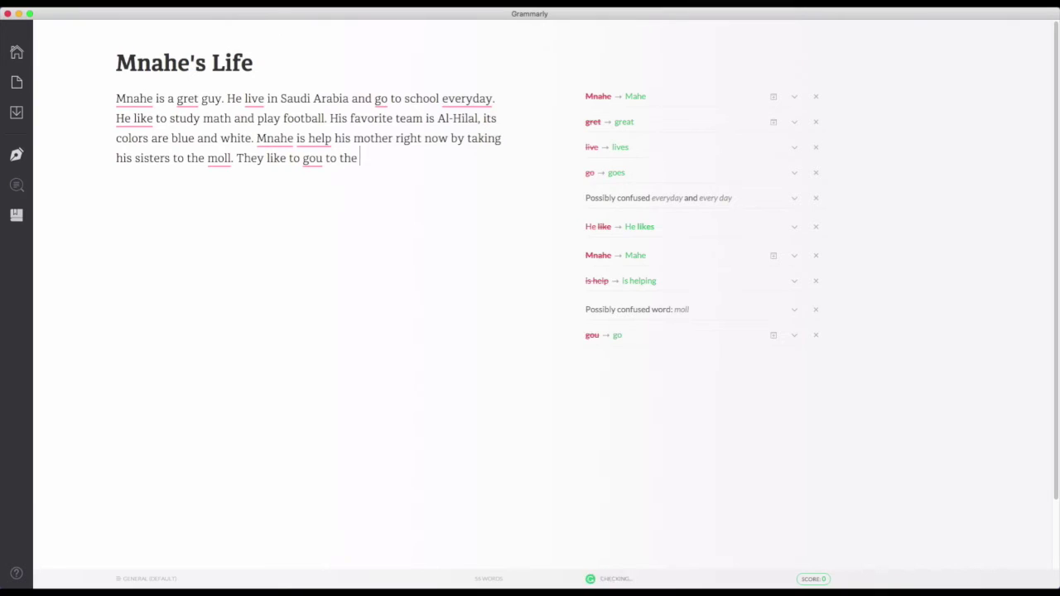
{"action": "type", "text": "mall to drin"}
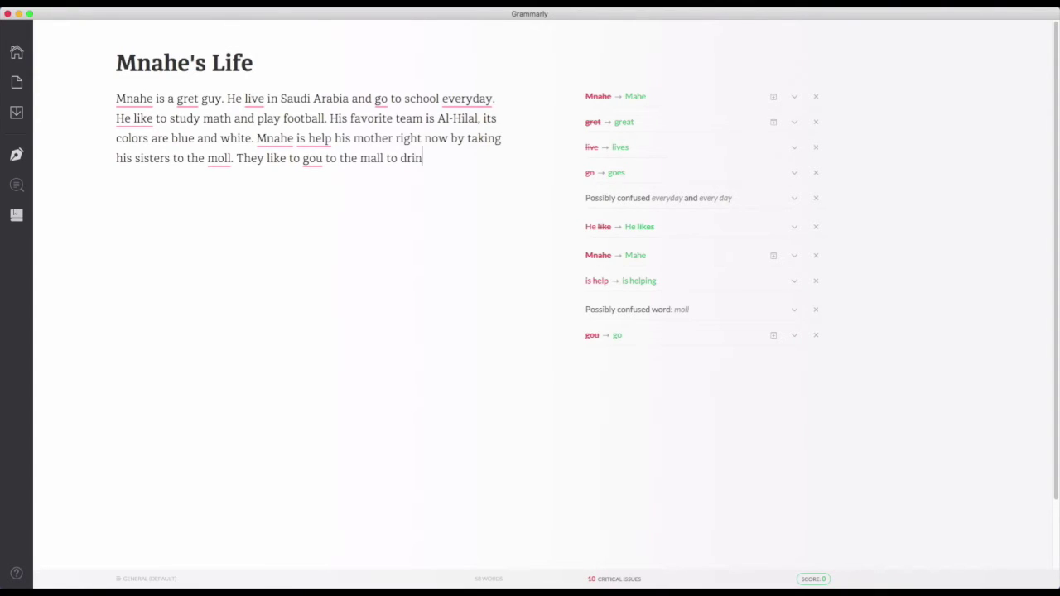
{"action": "type", "text": "ck sat"}
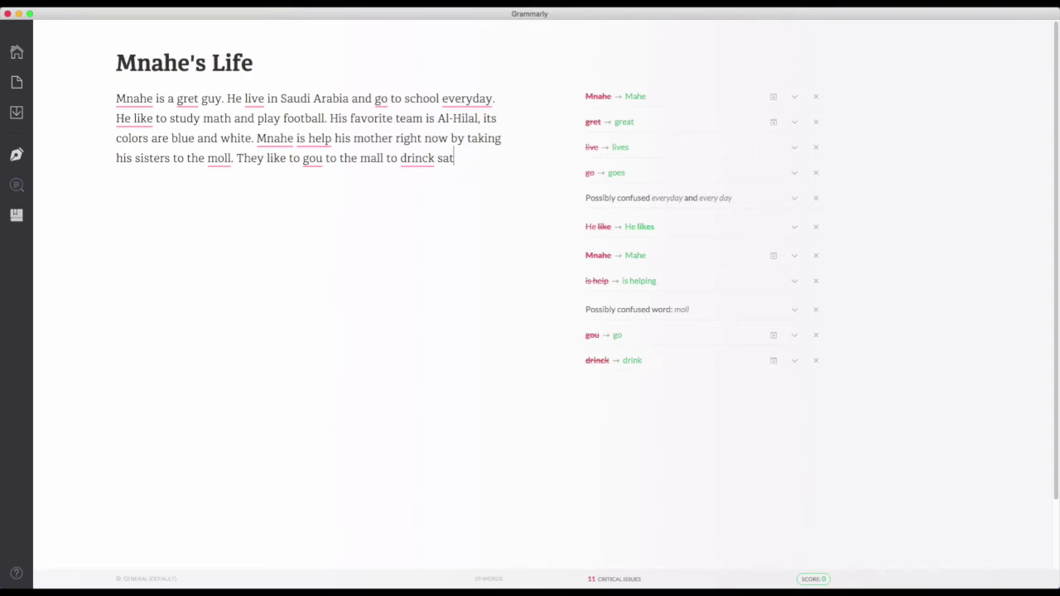
{"action": "type", "text": "rbucks codde"}
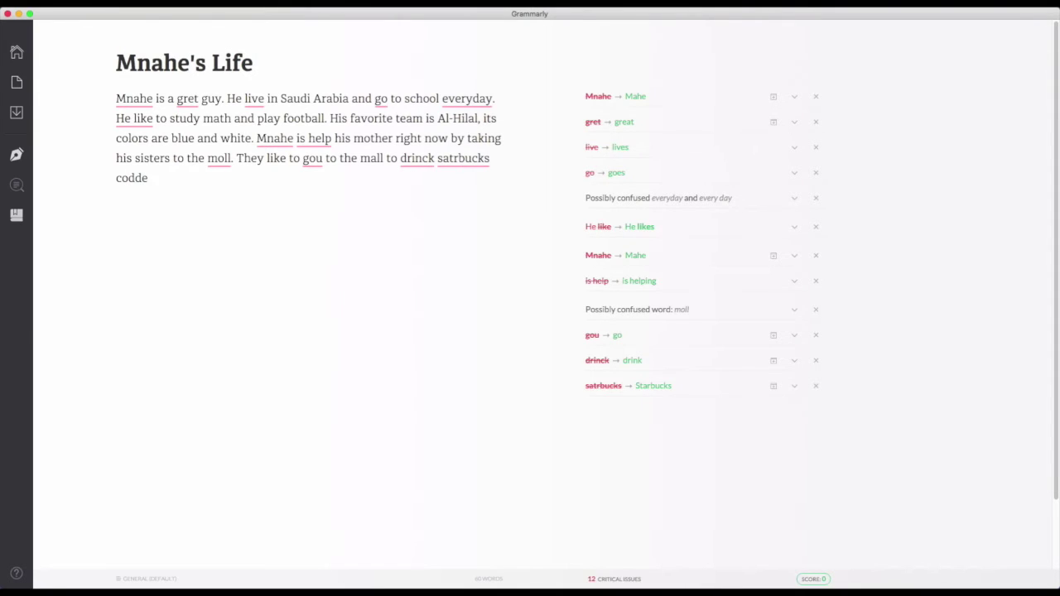
{"action": "type", "text": " and ei"}
{"action": "key", "text": "BackSpace"}
{"action": "key", "text": "BackSpace"}
{"action": "key", "text": "BackSpace"}
{"action": "key", "text": "BackSpace"}
{"action": "key", "text": "BackSpace"}
{"action": "key", "text": "BackSpace"}
{"action": "key", "text": "BackSpace"}
{"action": "key", "text": "BackSpace"}
{"action": "key", "text": "BackSpace"}
{"action": "key", "text": "BackSpace"}
{"action": "type", "text": "ffe and "}
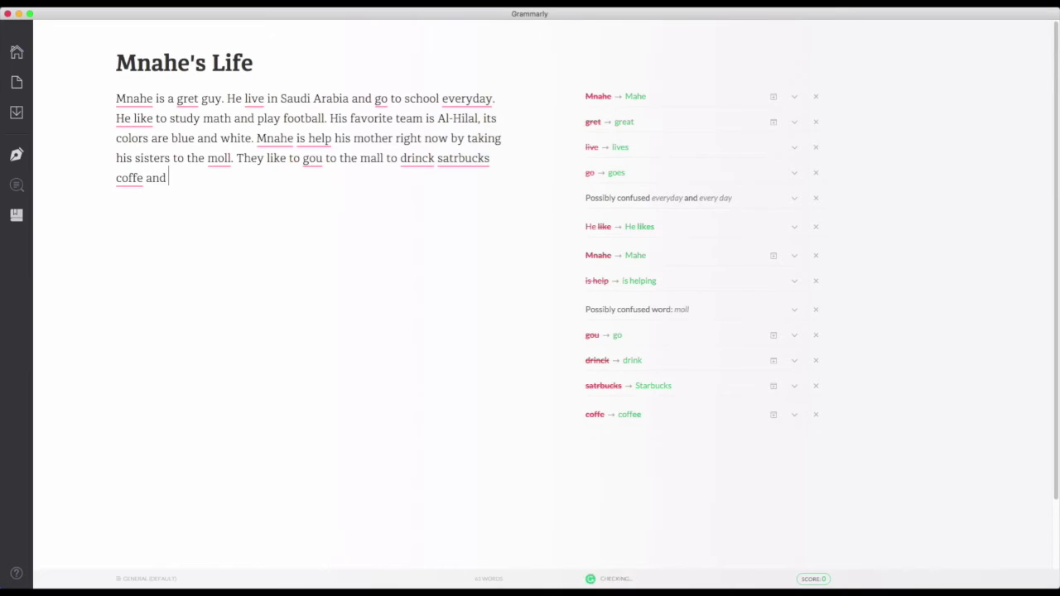
{"action": "type", "text": "eat Al-Baik. "}
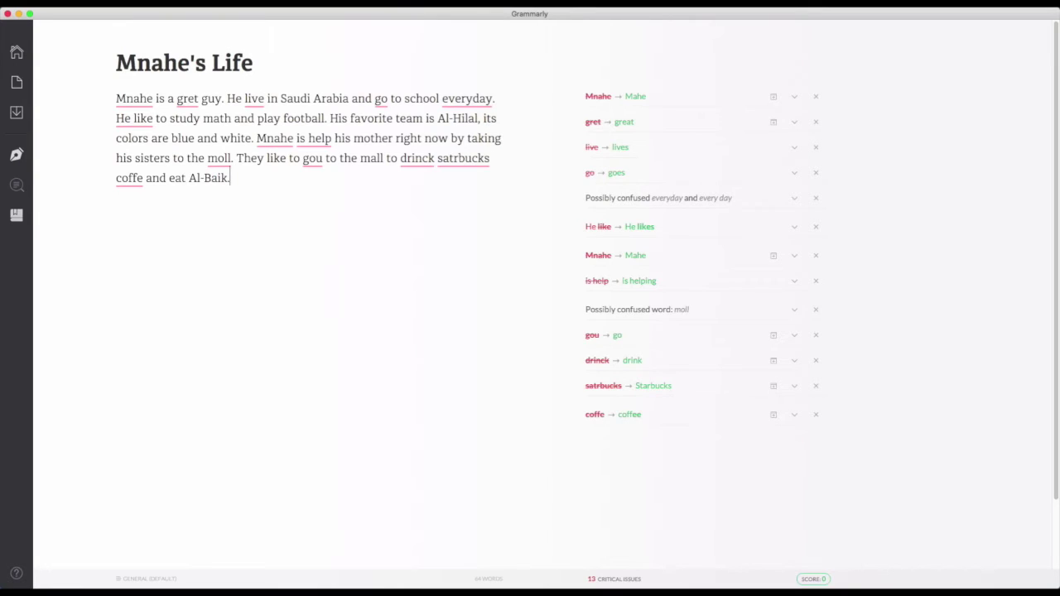
On a new line, write the man's name plus "is a gret son. He is always does what his parents ask him to do."
{"action": "type", "text": "Manahe is a gret so"}
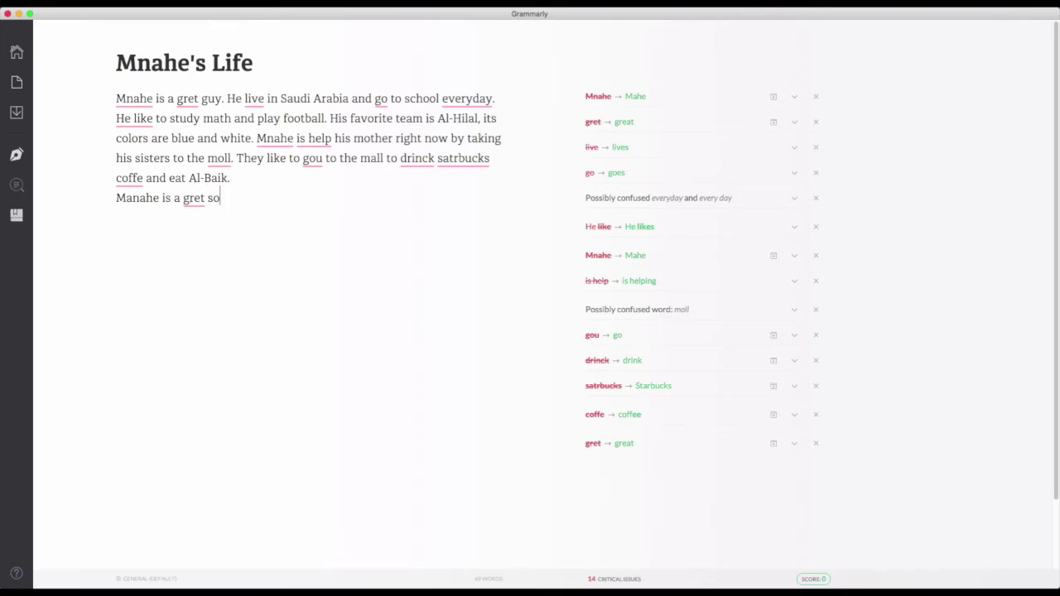
{"action": "type", "text": "n. He is always do"}
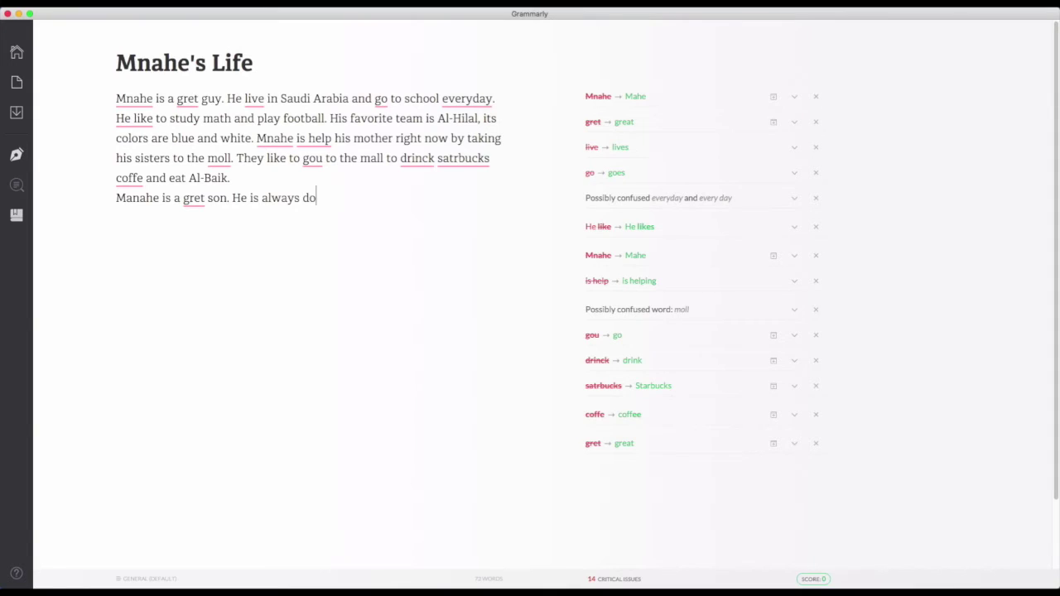
{"action": "type", "text": "es what his paren"}
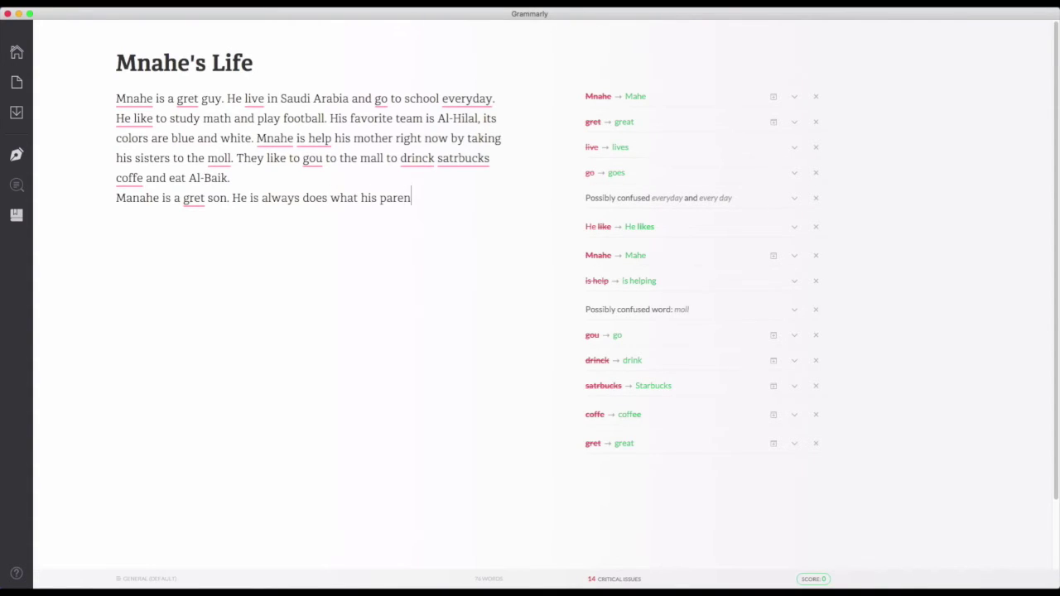
{"action": "type", "text": "ts ask him to do."}
Start the following line with the man's name, "want to get married to his cosin", and the cousin's name
{"action": "key", "text": "Return"}
{"action": "type", "text": "M"}
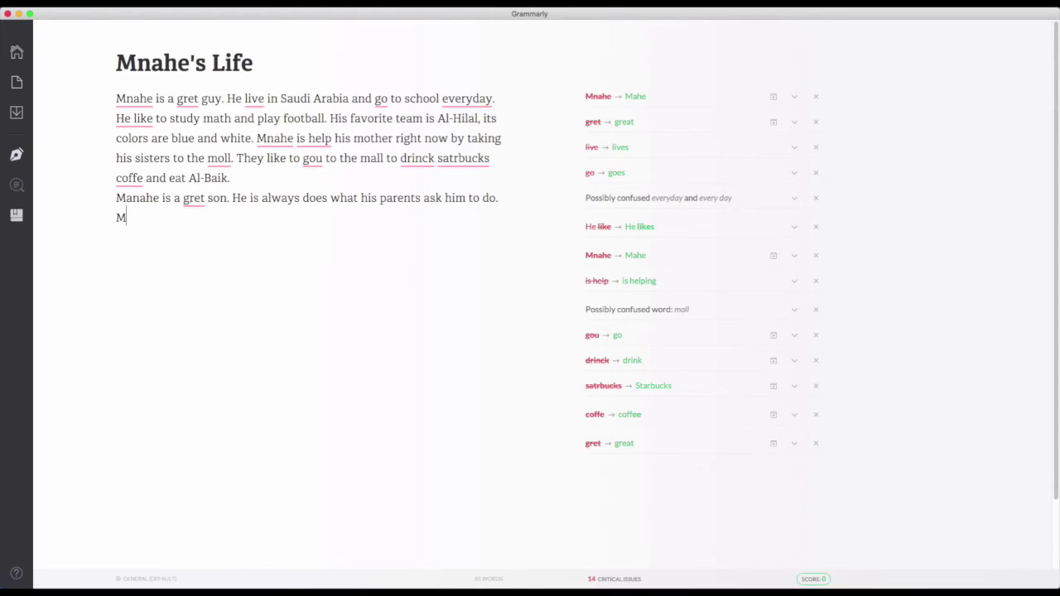
{"action": "type", "text": "nahe want tot"}
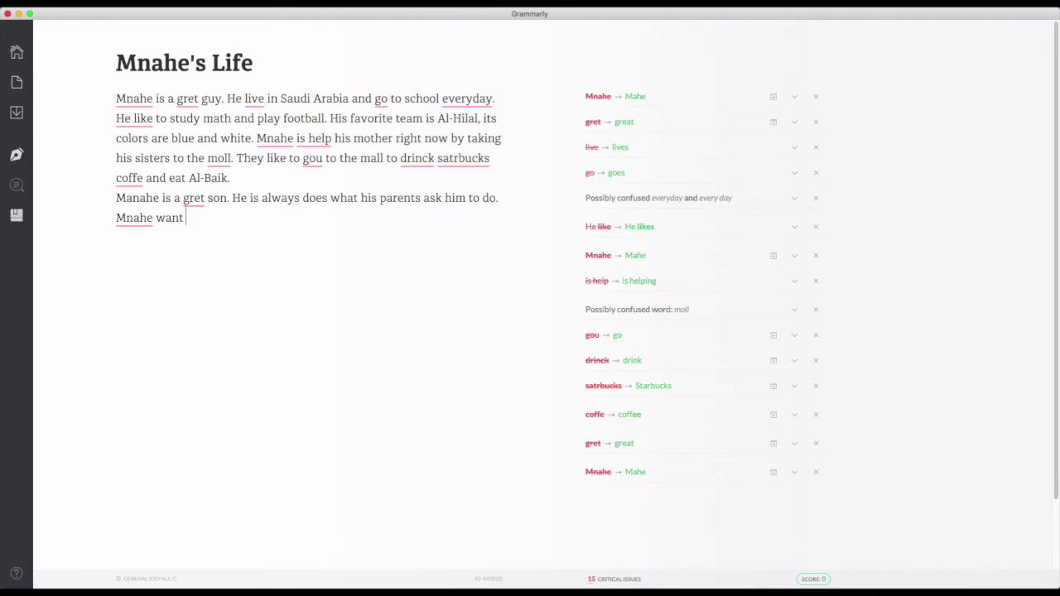
{"action": "key", "text": "BackSpace"}
{"action": "type", "text": "be"}
{"action": "key", "text": "BackSpace"}
{"action": "key", "text": "BackSpace"}
{"action": "type", "text": "get married to his cosin"}
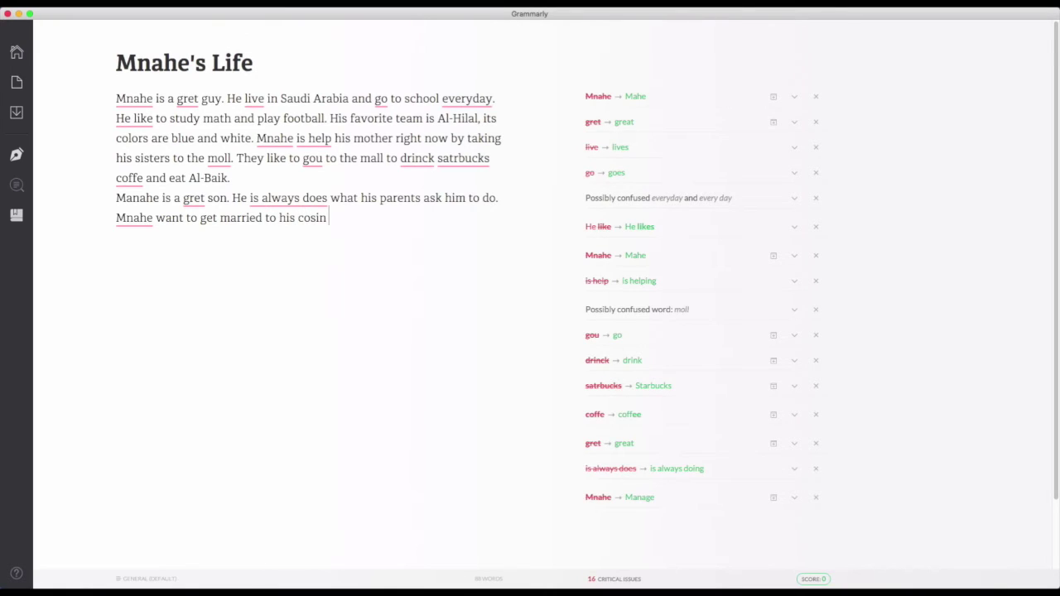
{"action": "type", "text": " Wadha"}
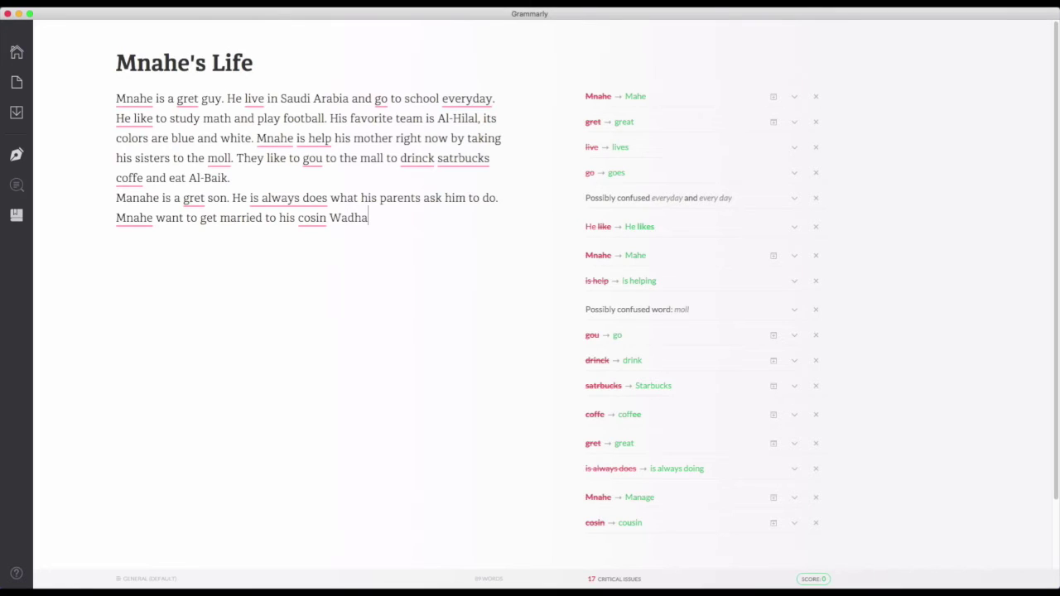
Continue the marriage sentence with "but he doesnt have any money to pay for the "daury" or to buy a hom."
{"action": "type", "text": " but he doesnt have any mone"}
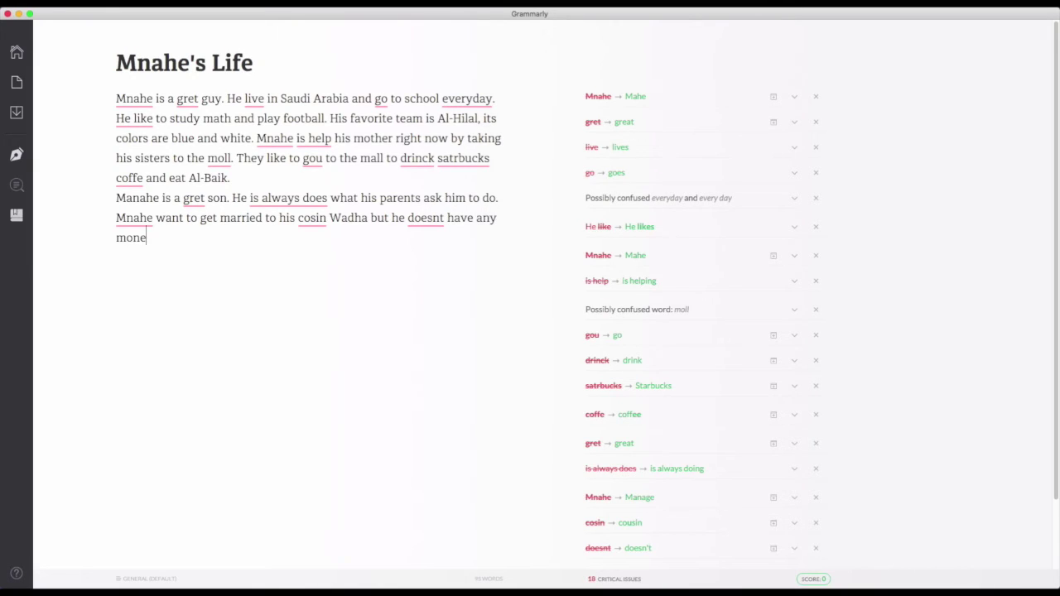
{"action": "type", "text": "y to pay for the \"daury"}
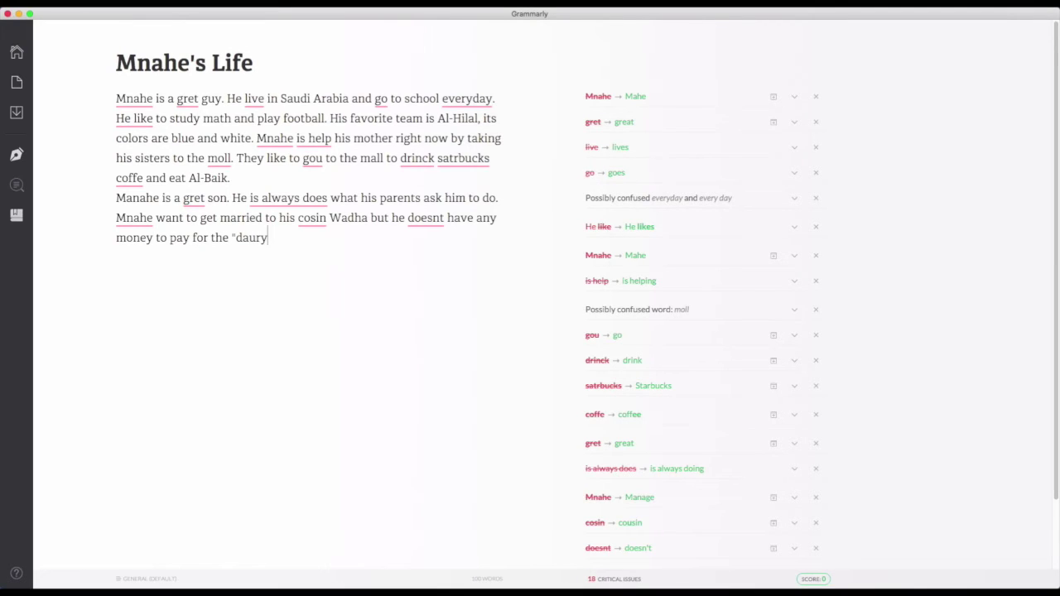
{"action": "type", "text": "\" o"}
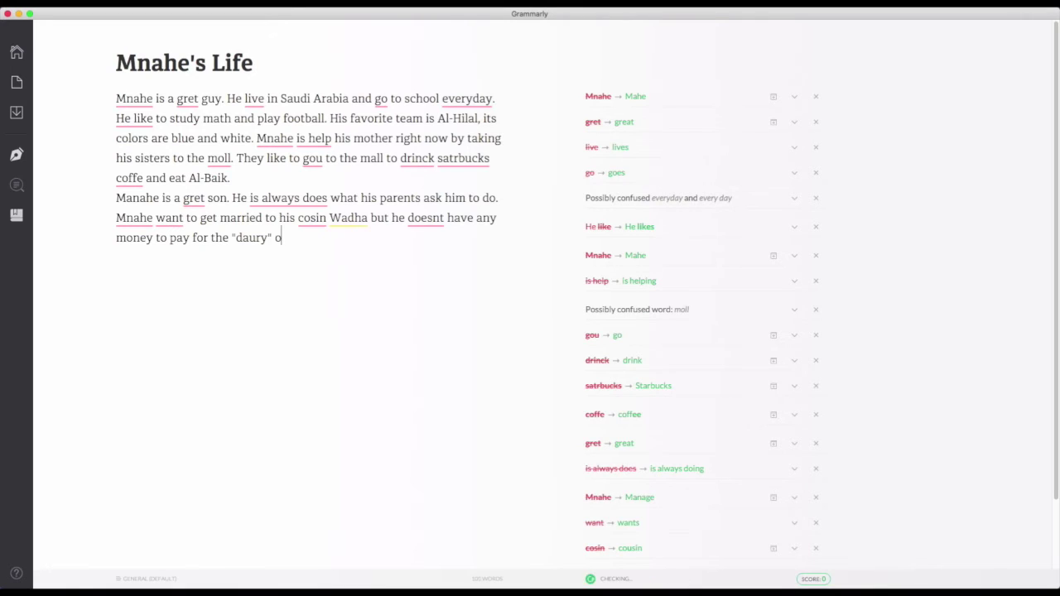
{"action": "type", "text": "r to buy "}
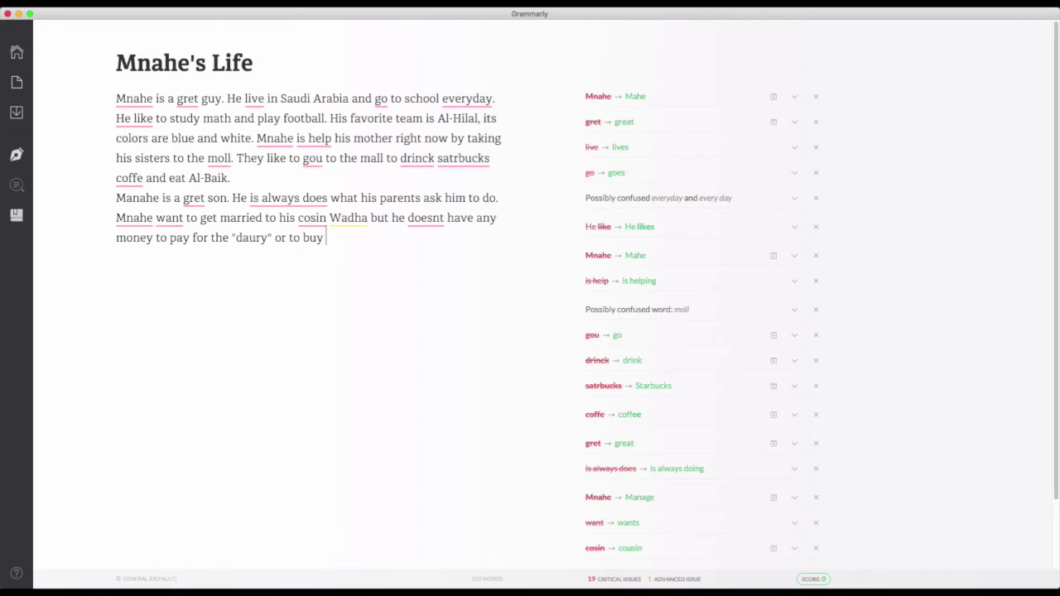
{"action": "type", "text": "a hom. he is a hope"}
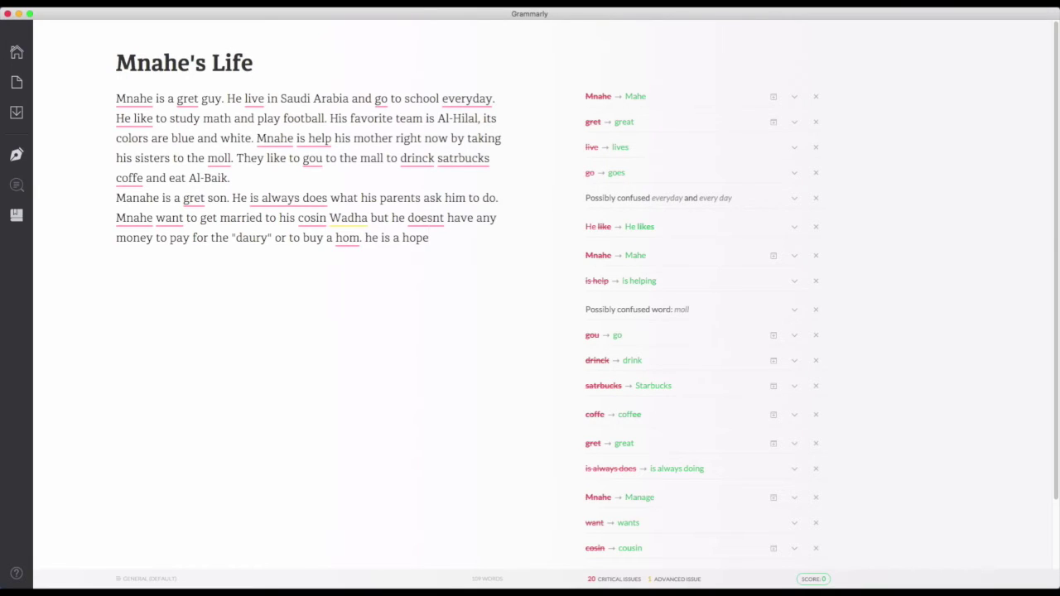
Finish the sentence after "hom." as "he is a hopeful man and keep trying to get a better job"
{"action": "type", "text": "ful man an"}
{"action": "type", "text": "d hj"}
{"action": "type", "text": "es"}
{"action": "key", "text": "BackSpace"}
{"action": "key", "text": "BackSpace"}
{"action": "key", "text": "BackSpace"}
{"action": "key", "text": "BackSpace"}
{"action": "type", "text": "keep trying to "}
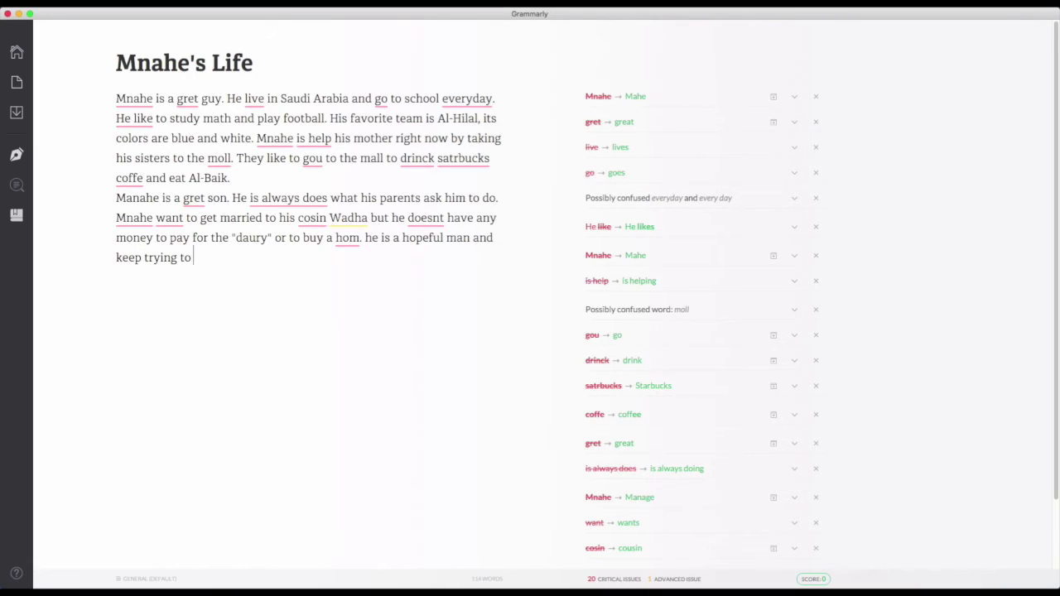
{"action": "type", "text": "he"}
{"action": "key", "text": "BackSpace"}
{"action": "key", "text": "BackSpace"}
{"action": "type", "text": "get a"}
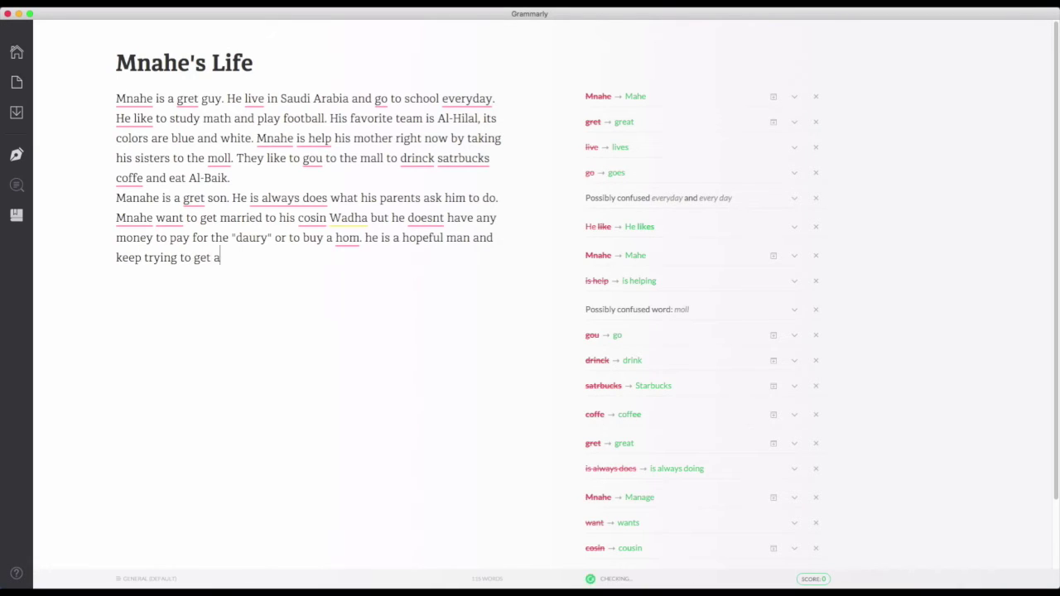
{"action": "type", "text": " better job"}
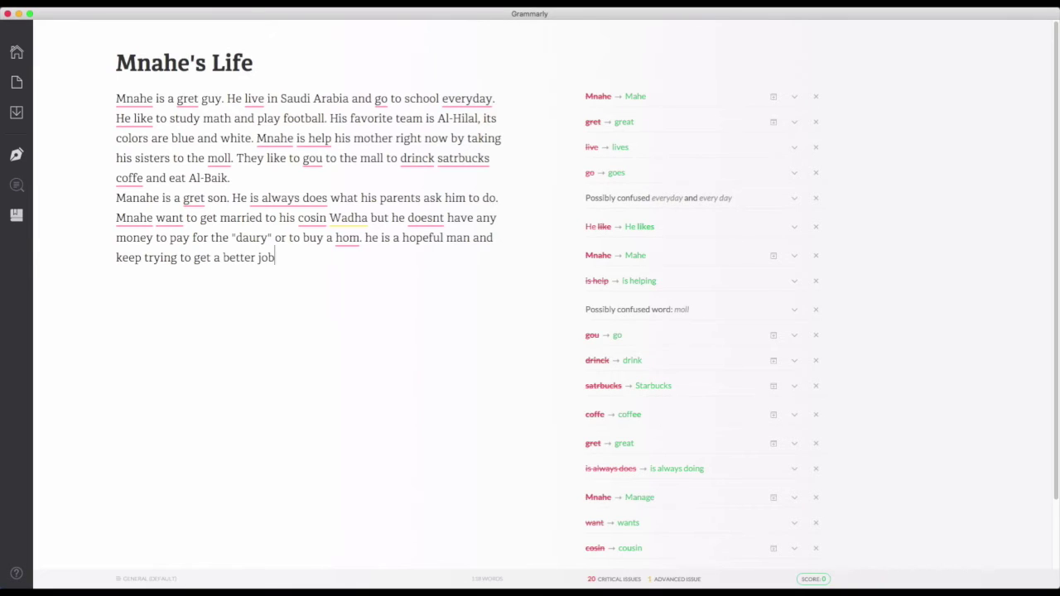
Write "He is studying English with teacher", the teacher's name, and "watch his videos on Youtube and follows him on twitter."
{"action": "type", "text": ". He "}
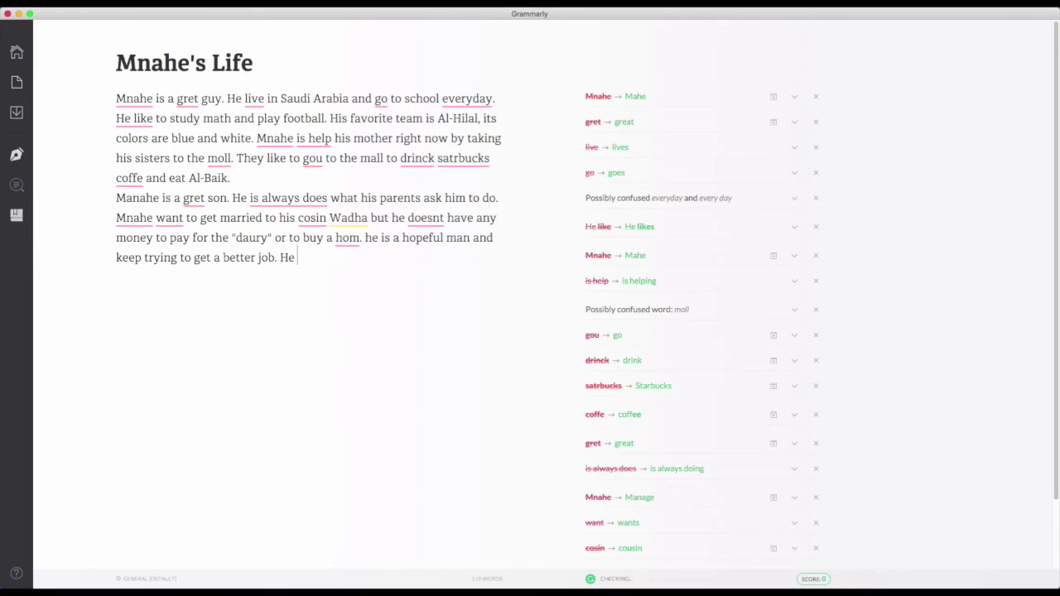
{"action": "type", "text": "is studying Engl"}
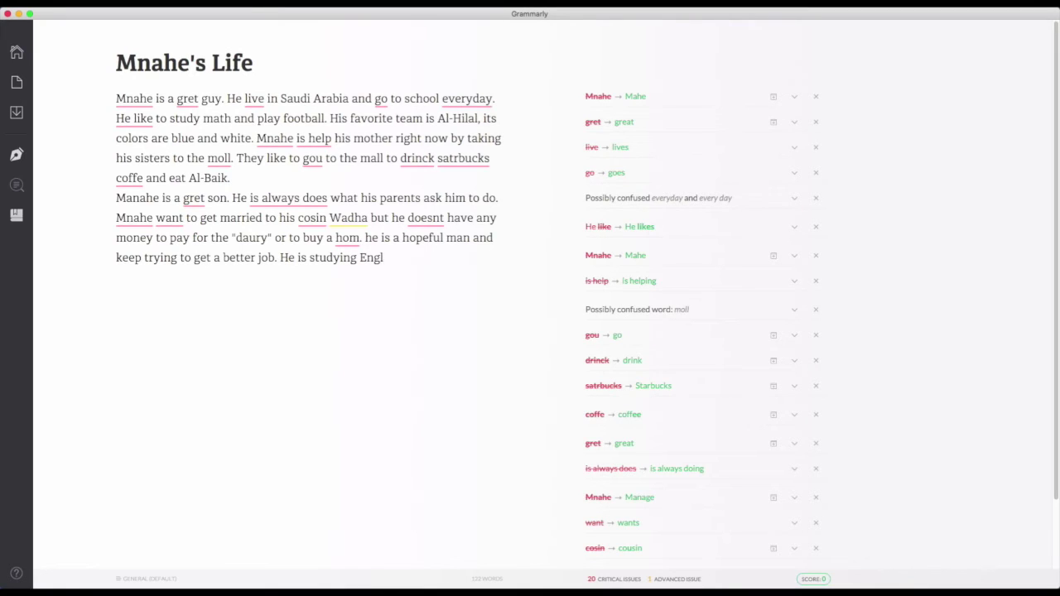
{"action": "type", "text": "ish with teacher Dan"}
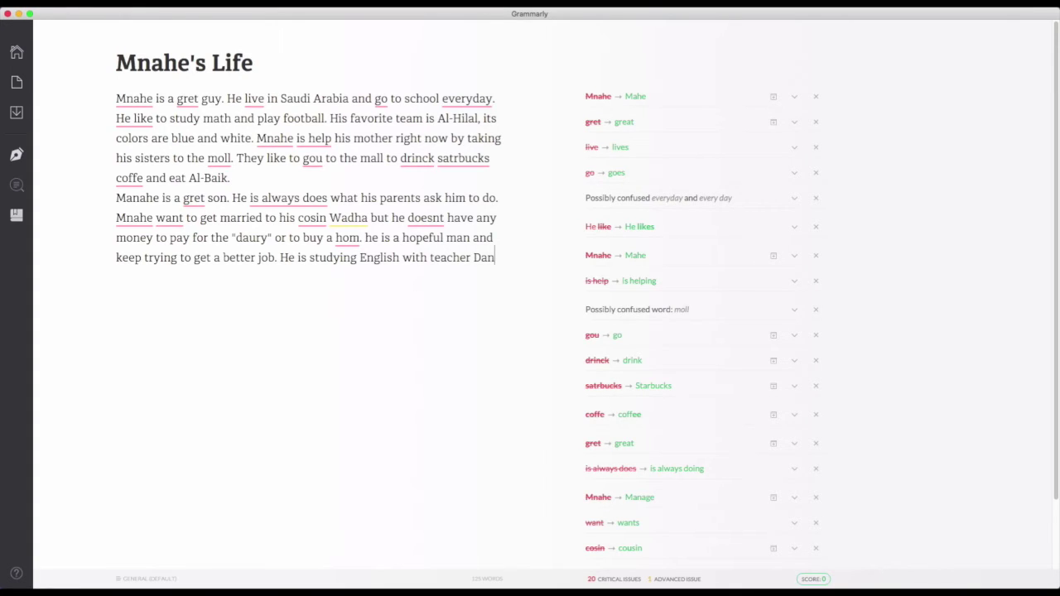
{"action": "type", "text": ", wa"}
{"action": "key", "text": "BackSpace"}
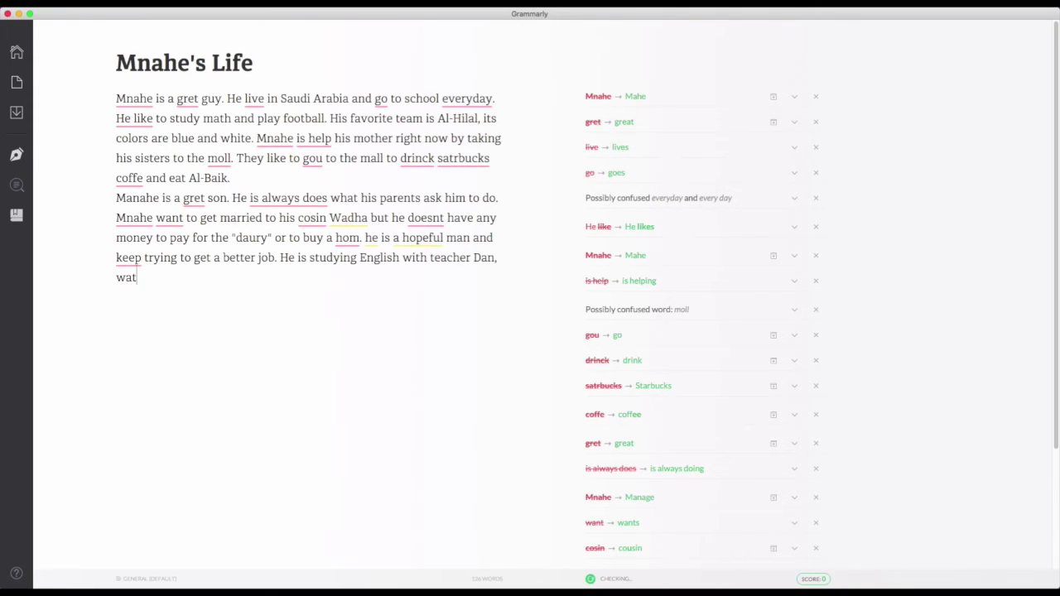
{"action": "type", "text": "tch his video"}
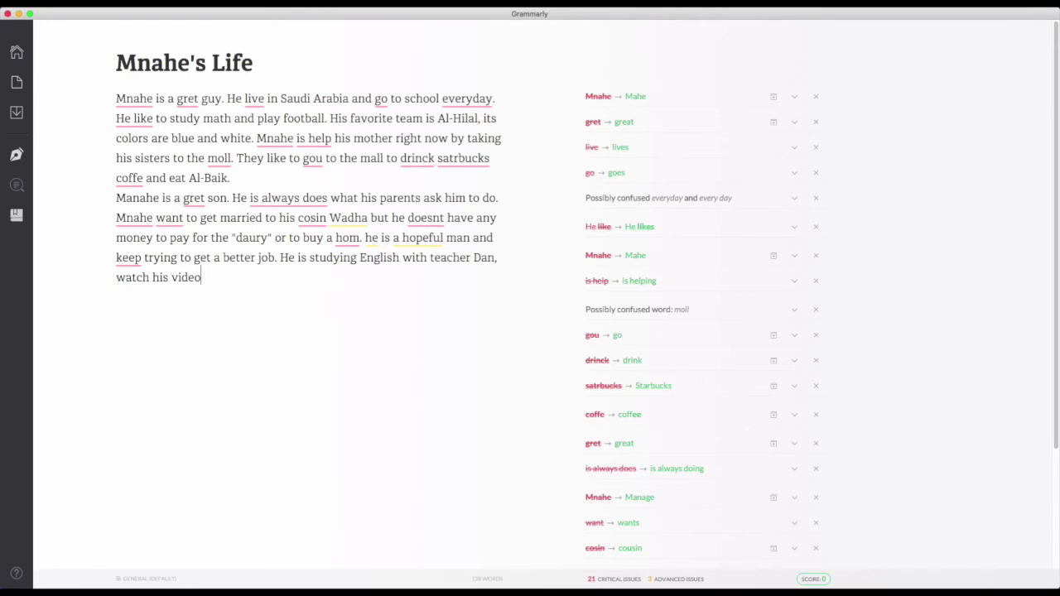
{"action": "type", "text": "s on Youtube and f"}
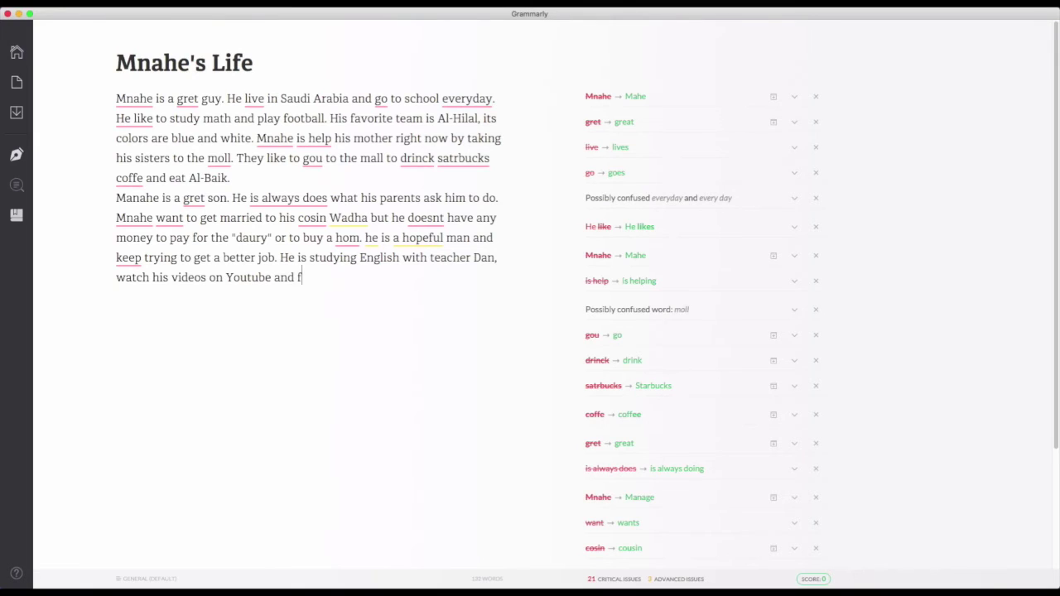
{"action": "type", "text": "ollows "}
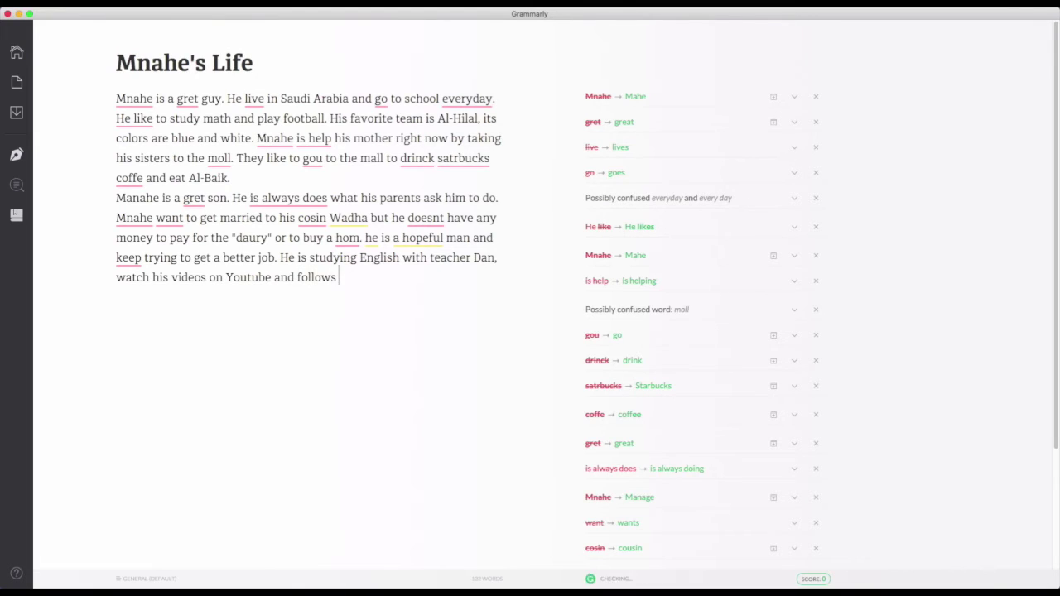
{"action": "type", "text": "him on t"}
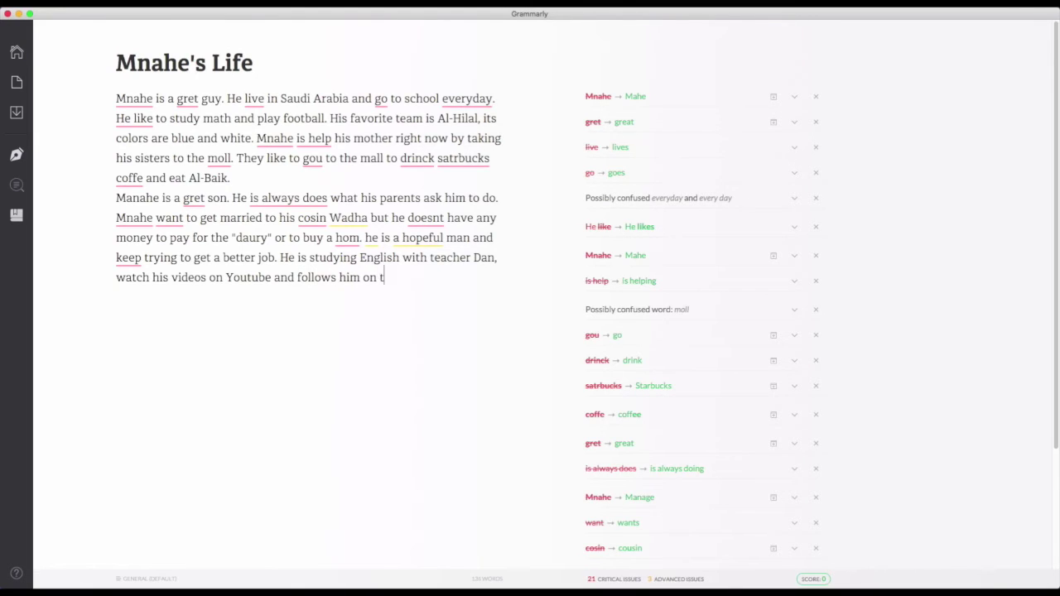
{"action": "type", "text": "witter. Whe h"}
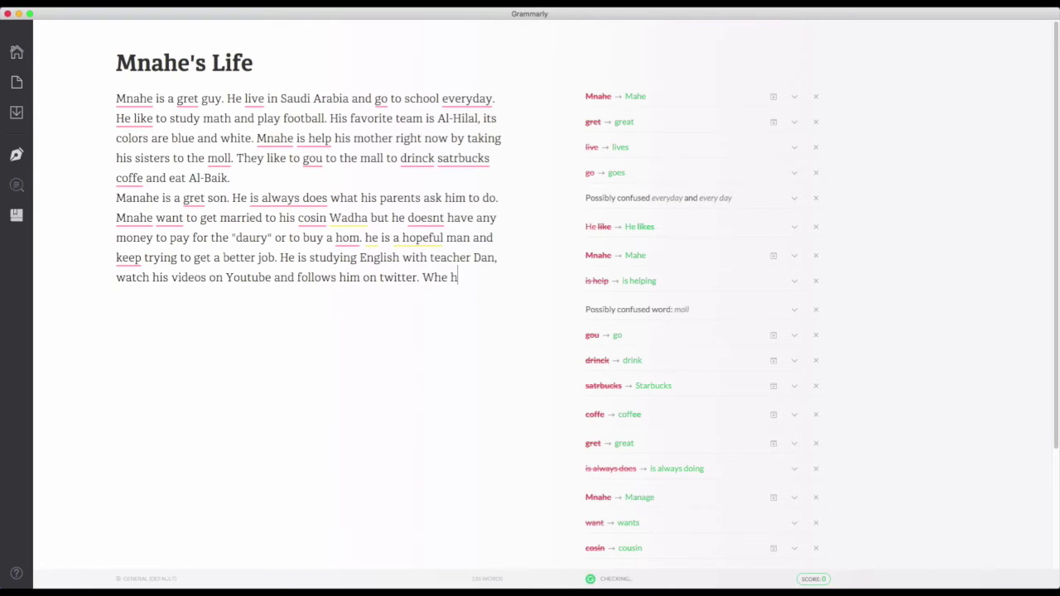
Write the sentence part "Whe his English is better he will get a manager job a Mobily"
{"action": "type", "text": "is English is "}
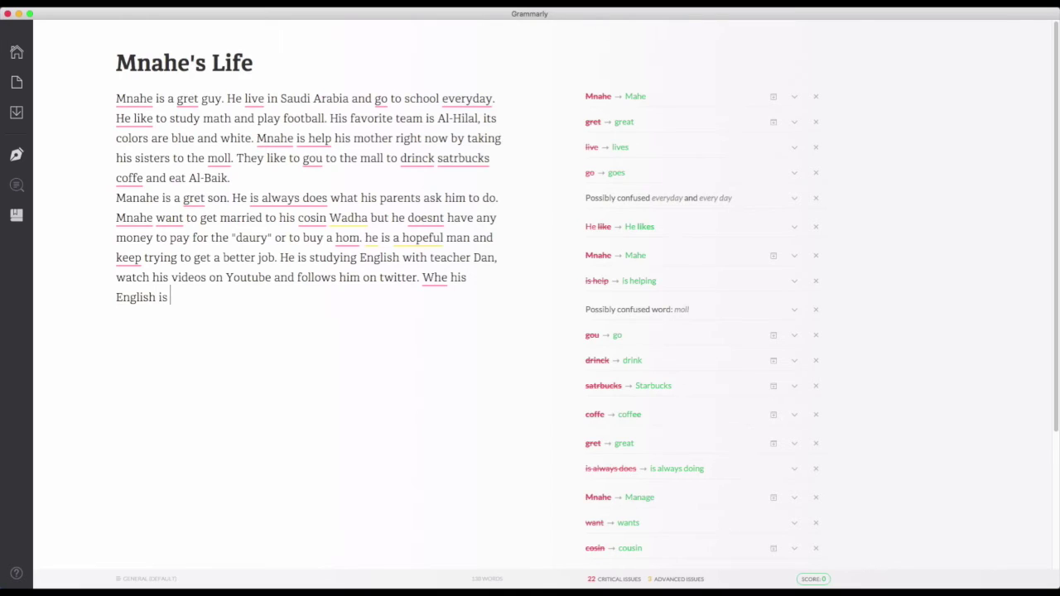
{"action": "type", "text": "better he will get a mana"}
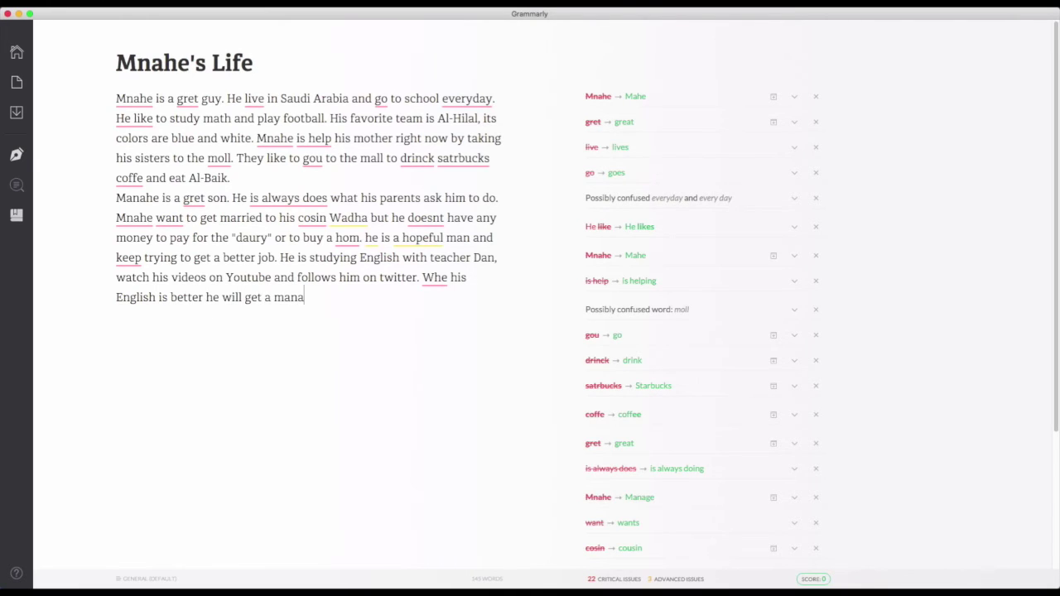
{"action": "type", "text": "ger job a Mobily"}
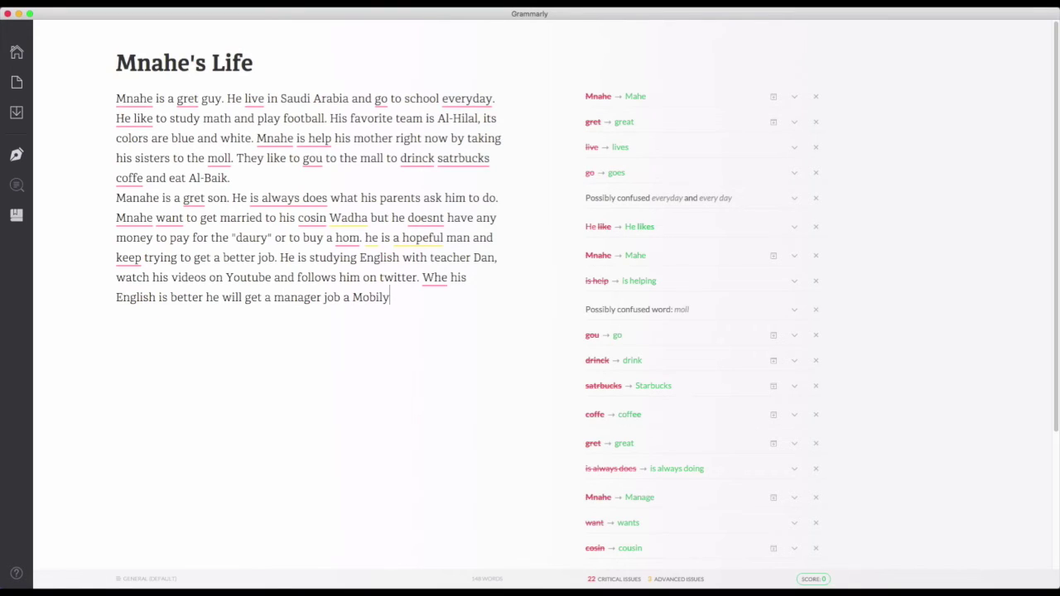
Complete the manager job sentence with "and he will be able to aford a home and the "daury" for his wifes."
{"action": "type", "text": " and he will "}
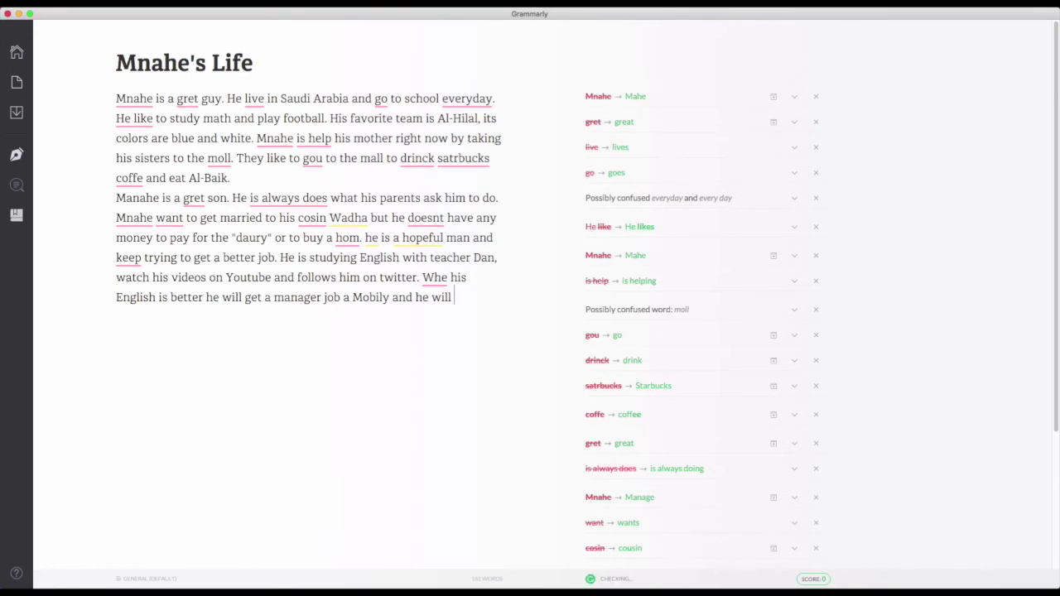
{"action": "type", "text": "be able to a"}
{"action": "type", "text": "for"}
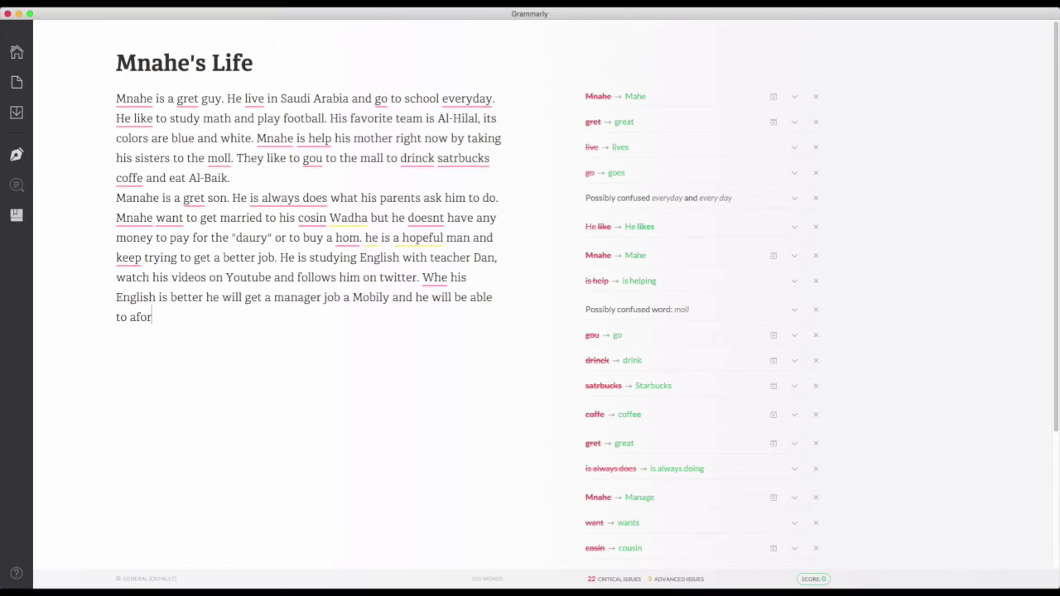
{"action": "type", "text": "d "}
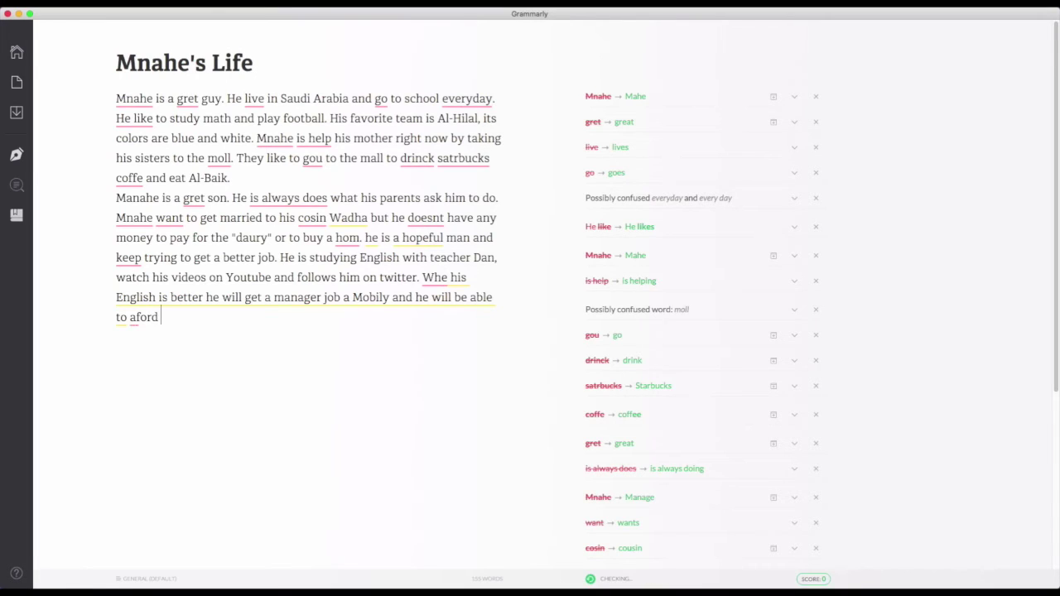
{"action": "type", "text": "a home a"}
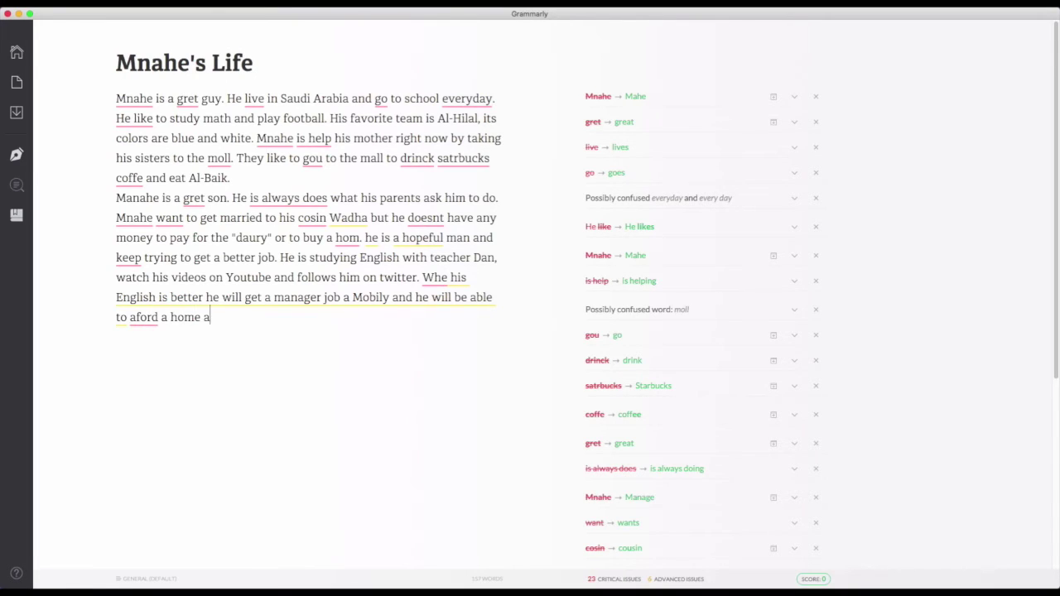
{"action": "type", "text": "nd the \"daury\" for h"}
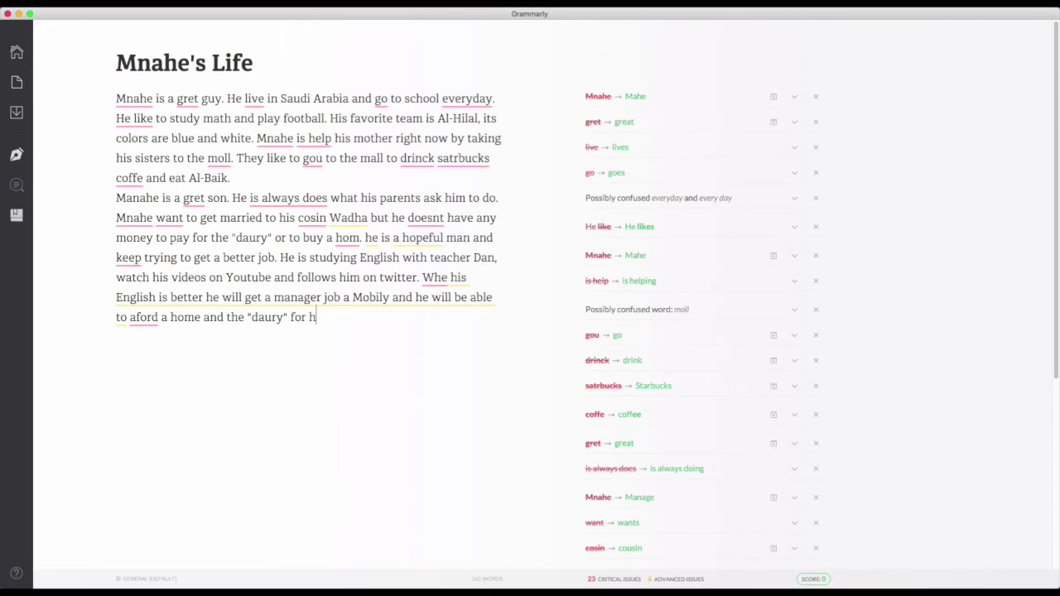
{"action": "type", "text": "is wi"}
{"action": "type", "text": "ve"}
{"action": "key", "text": "BackSpace"}
{"action": "key", "text": "BackSpace"}
{"action": "type", "text": "v"}
{"action": "key", "text": "BackSpace"}
{"action": "type", "text": "d"}
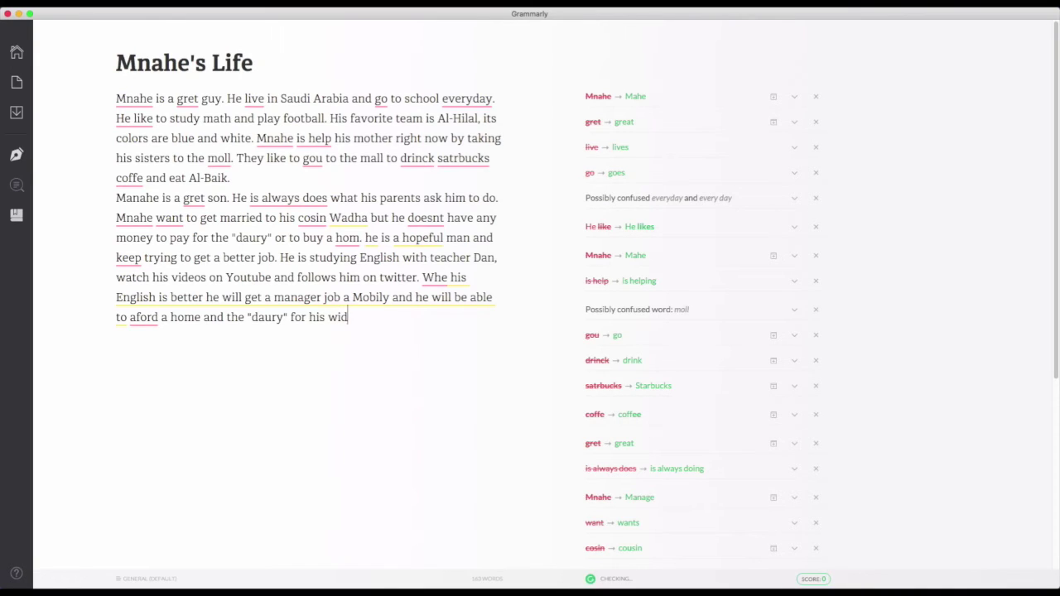
{"action": "key", "text": "BackSpace"}
{"action": "type", "text": "fes."}
On a new line, write the closing "May God be with you, dear" followed by the man's name
{"action": "key", "text": "Return"}
{"action": "type", "text": "May"}
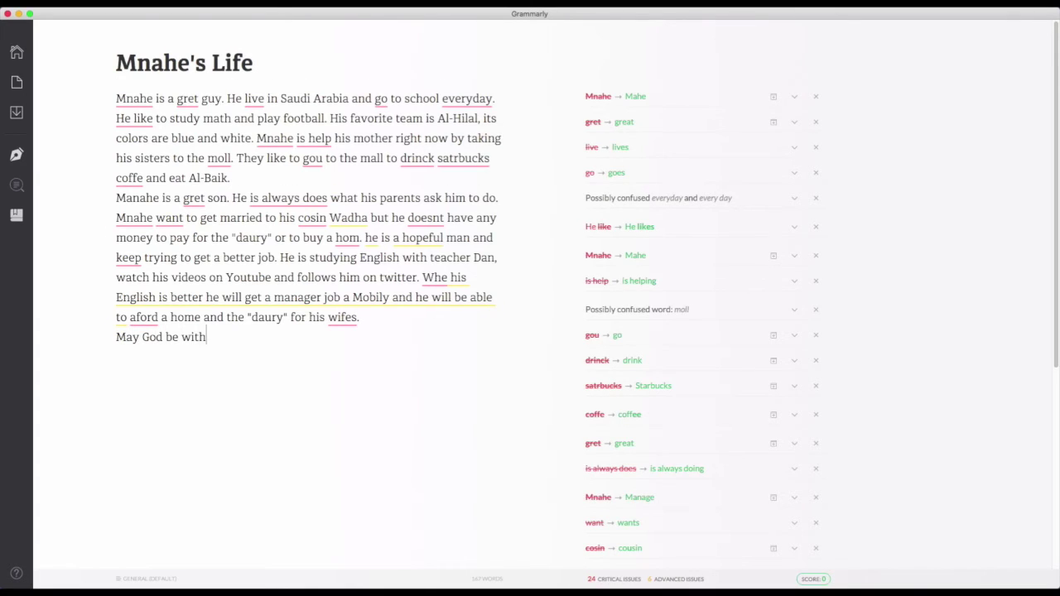
{"action": "type", "text": "dear Mnahe."}
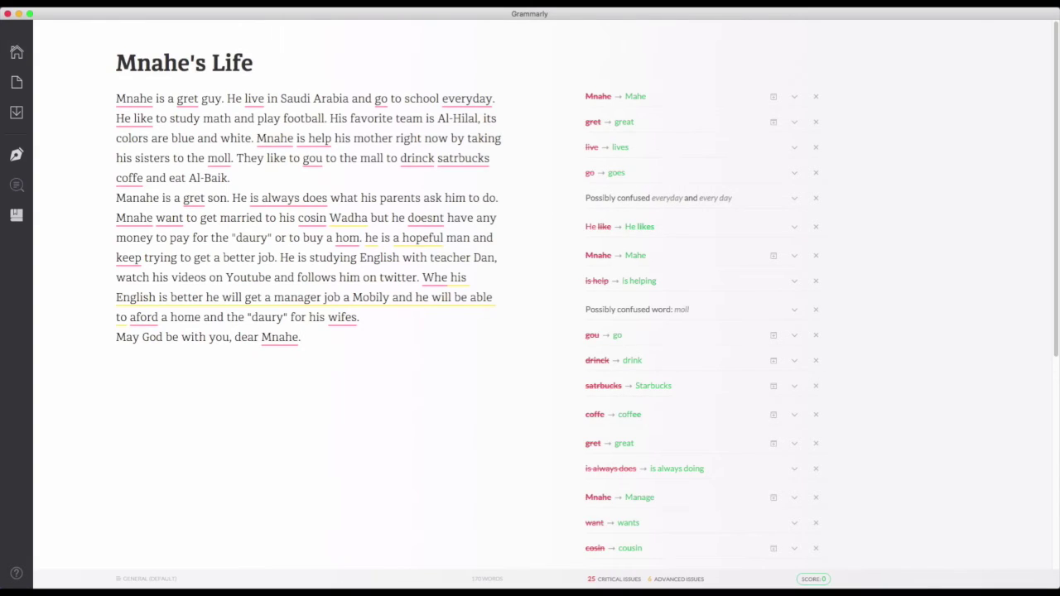
Add the man's flagged name to the personal dictionary and correct "gret" to "great" in the first sentence
{"action": "left_click", "coordinate": [136, 99]}
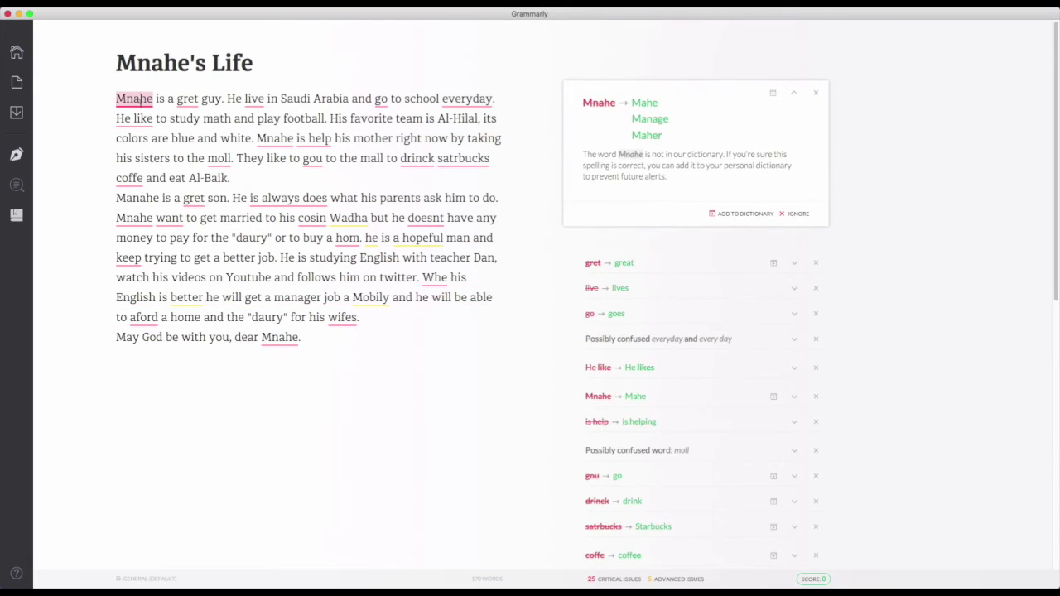
{"action": "left_click", "coordinate": [774, 97]}
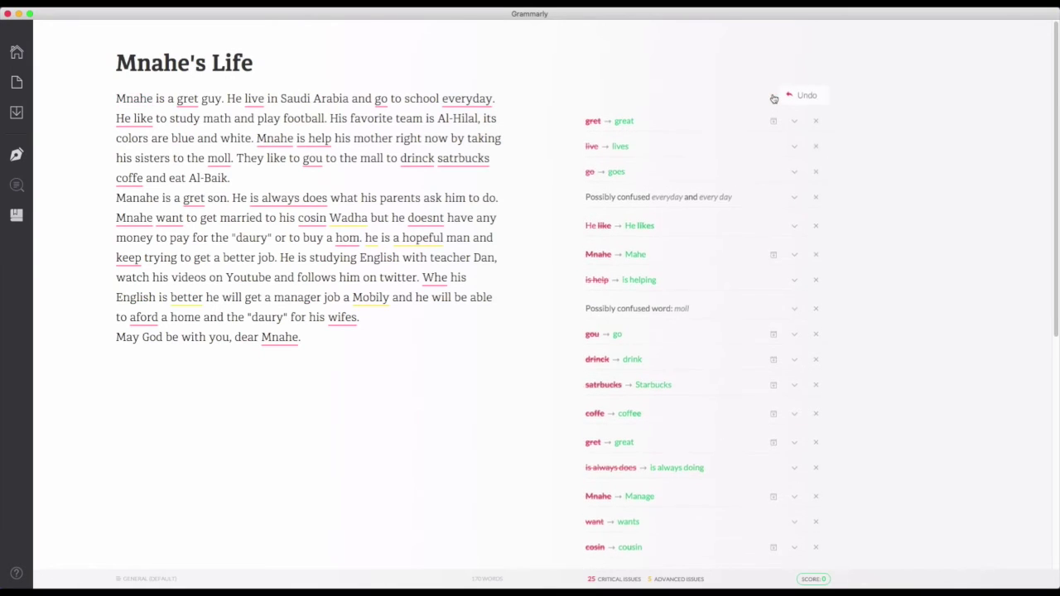
{"action": "left_click", "coordinate": [187, 99]}
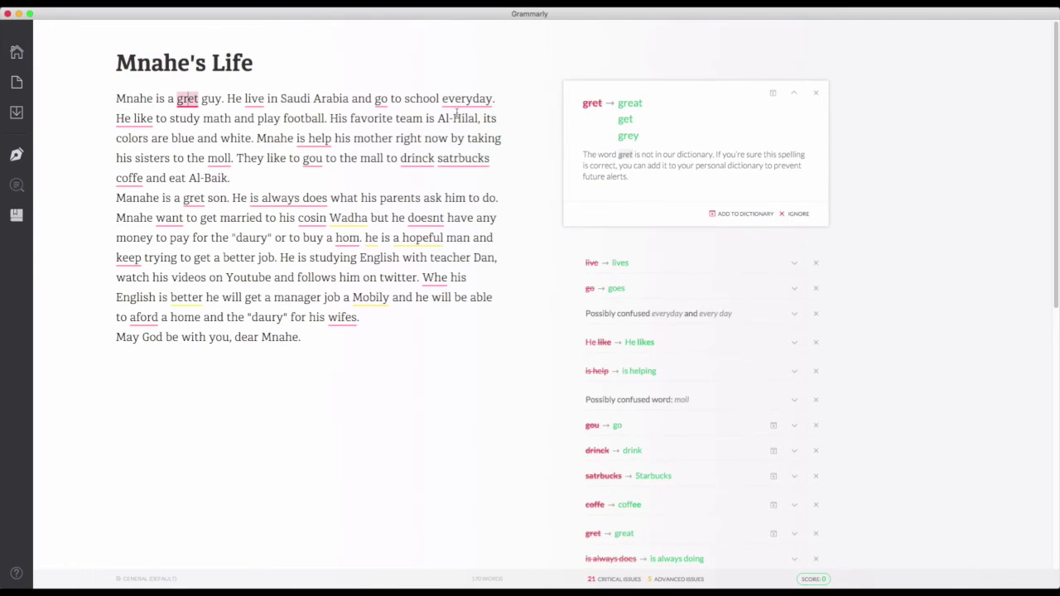
{"action": "left_click", "coordinate": [635, 108]}
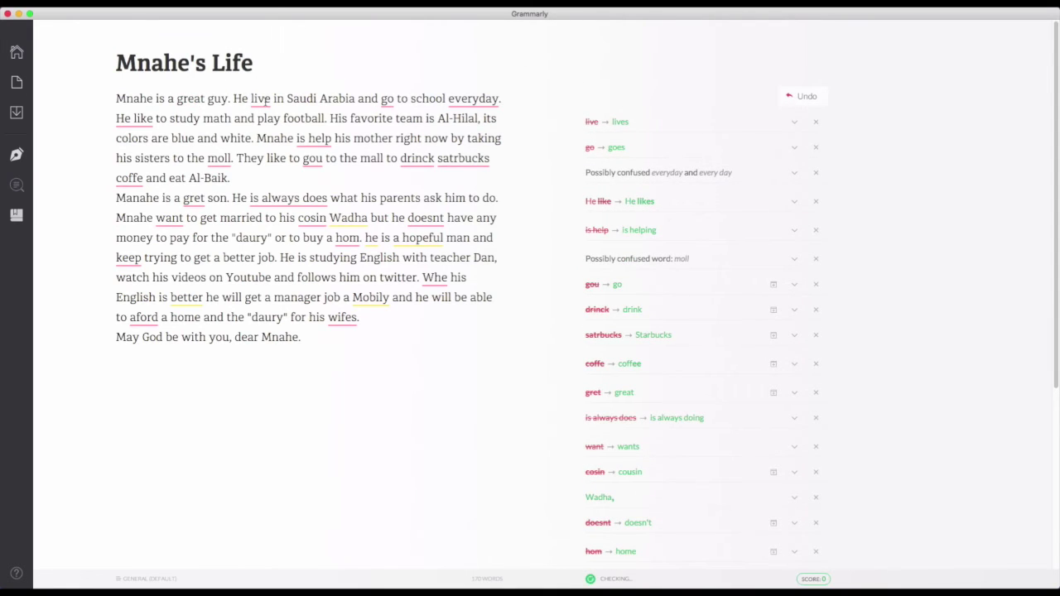
Expand the explanation for "live", then accept the corrections "lives" and "goes" in the Saudi Arabia sentence
{"action": "left_click", "coordinate": [256, 101]}
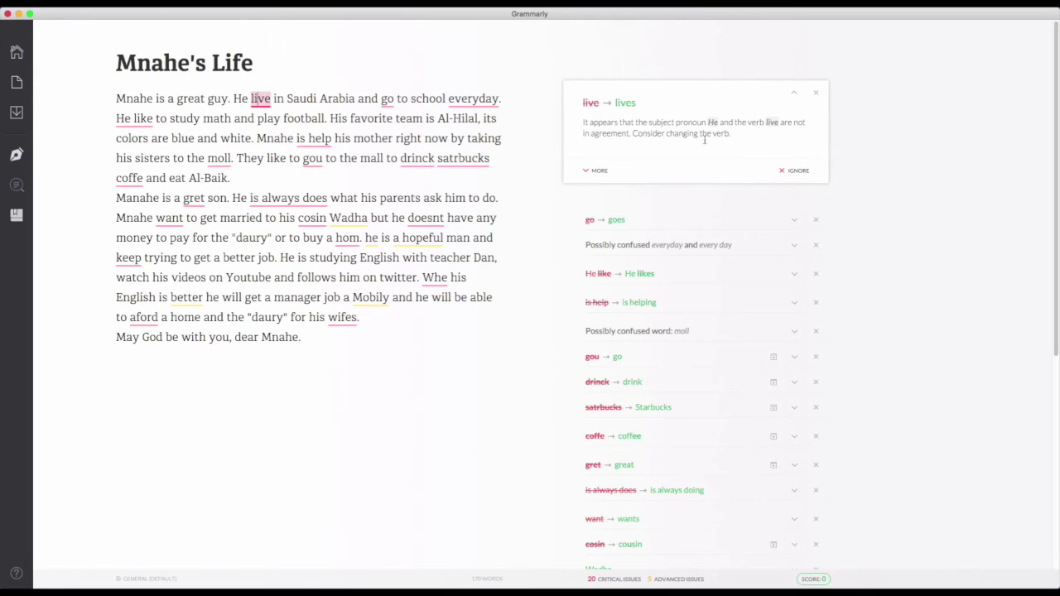
{"action": "left_click", "coordinate": [599, 170]}
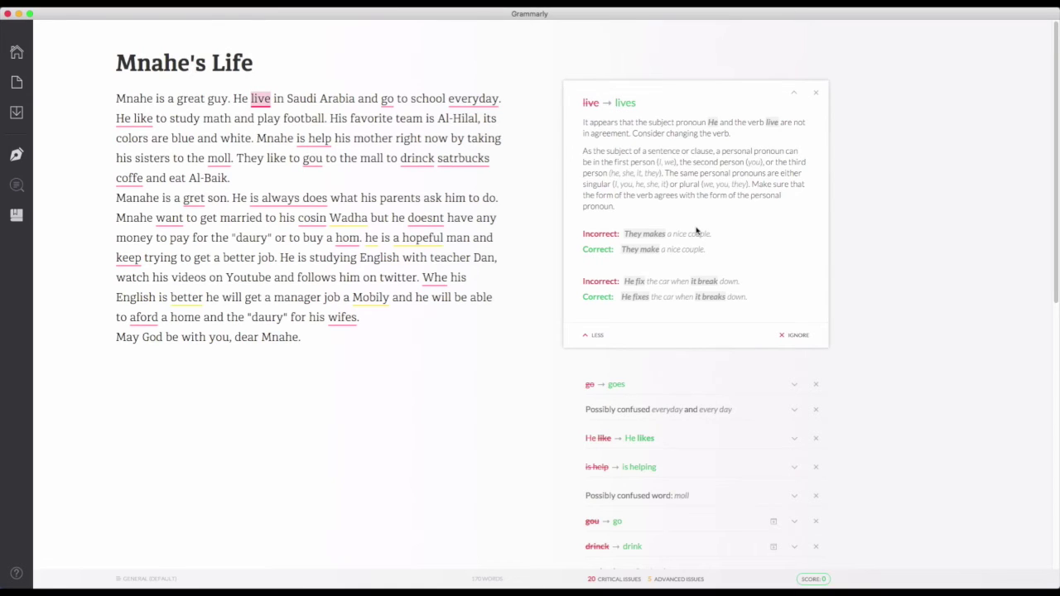
{"action": "left_click", "coordinate": [629, 105]}
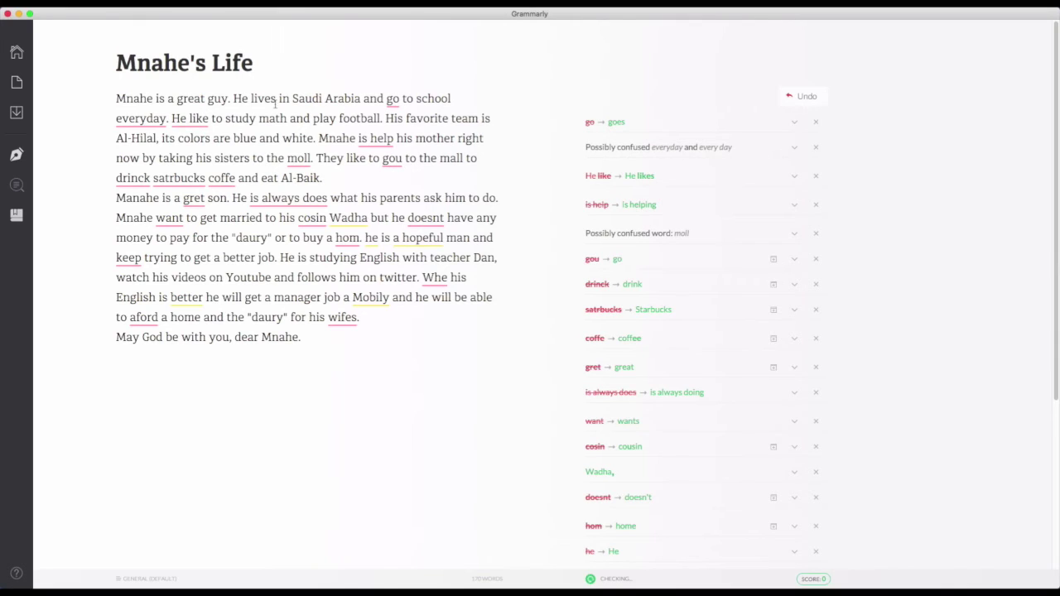
{"action": "left_click", "coordinate": [392, 99]}
{"action": "left_click", "coordinate": [616, 105]}
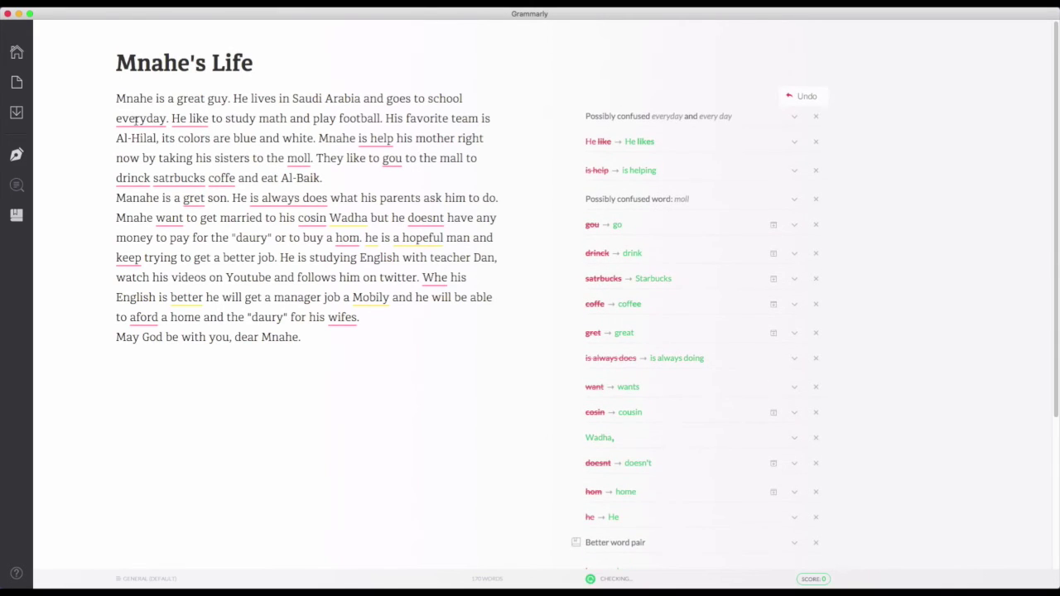
Expand the explanation for "everyday" and replace it with "every day", and correct "He like" to "He likes"
{"action": "left_click", "coordinate": [135, 119]}
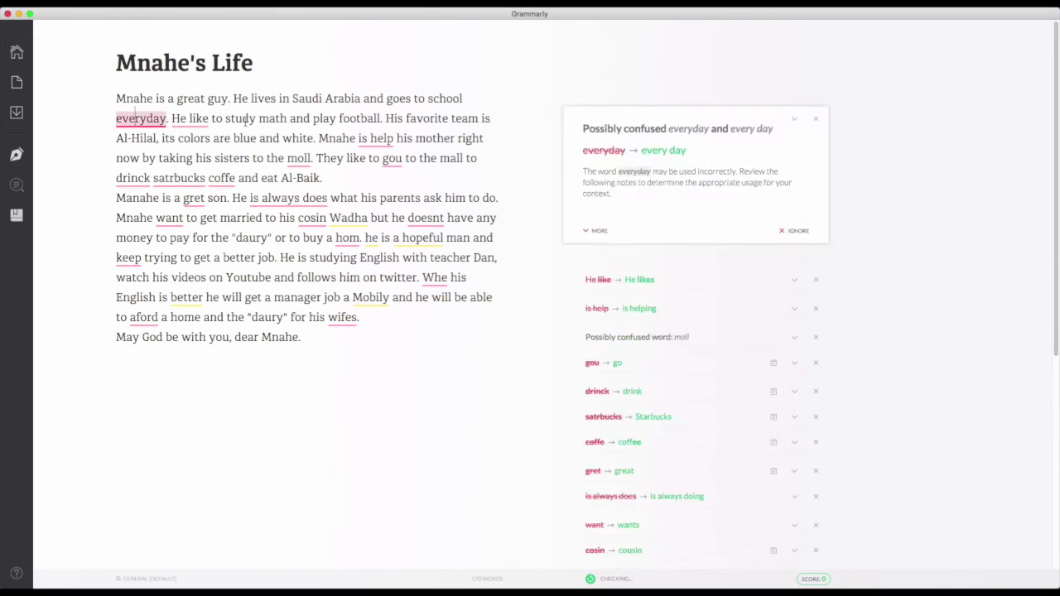
{"action": "left_click", "coordinate": [594, 227]}
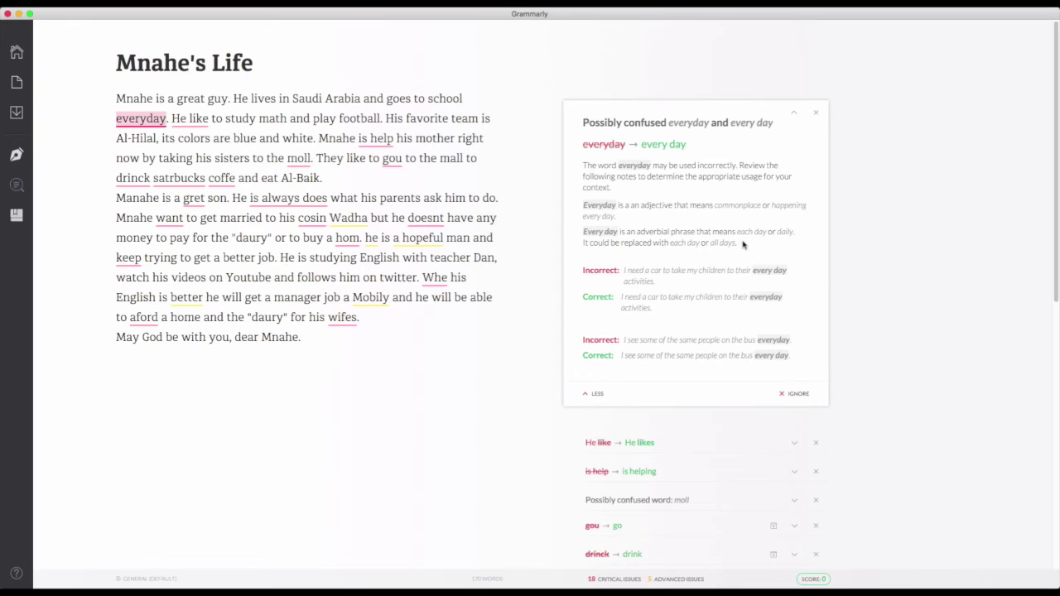
{"action": "left_click", "coordinate": [669, 145]}
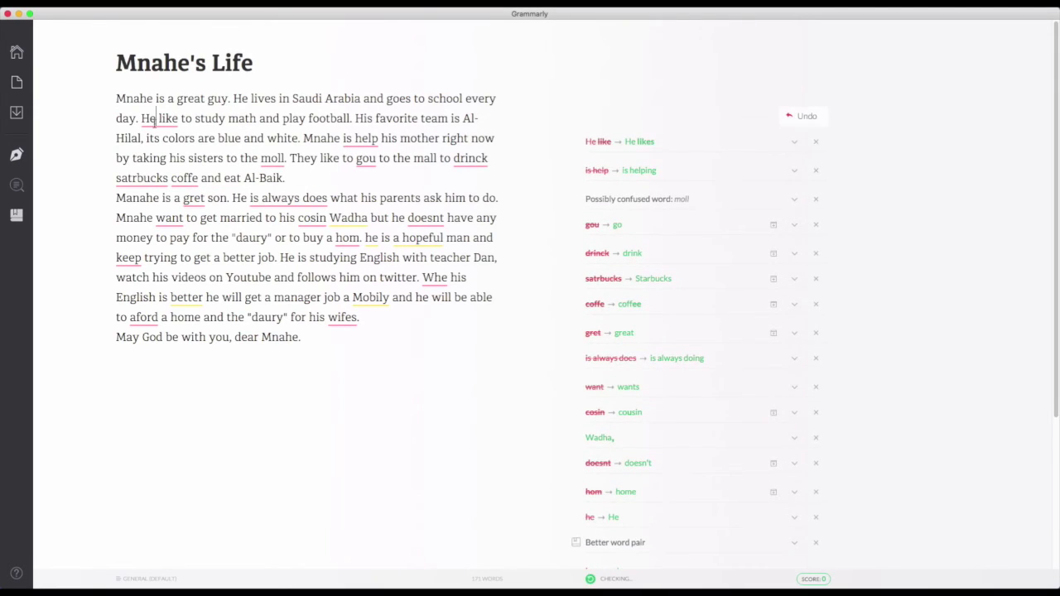
{"action": "left_click", "coordinate": [654, 142]}
{"action": "left_click", "coordinate": [652, 131]}
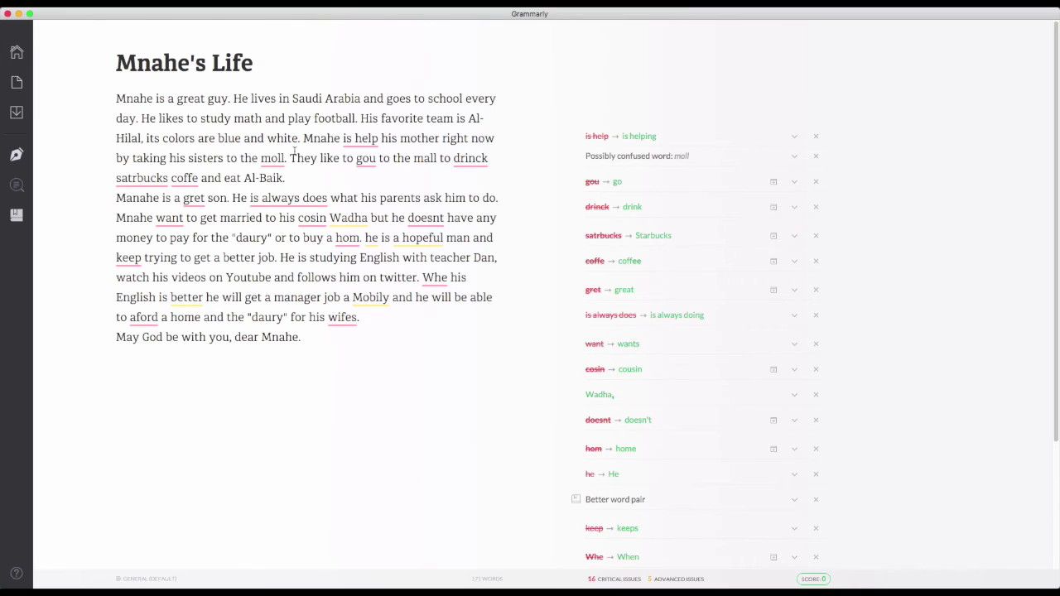
Correct "is help" to "is helping" and the confused word "moll" to "mall" in the sentence about his mother
{"action": "left_click", "coordinate": [355, 137]}
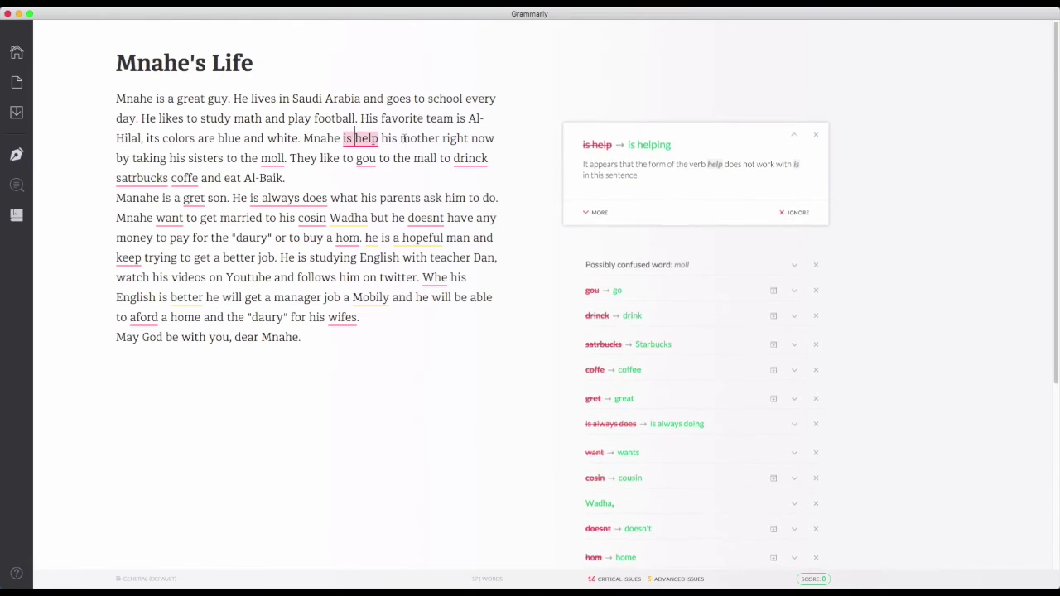
{"action": "left_click", "coordinate": [648, 144]}
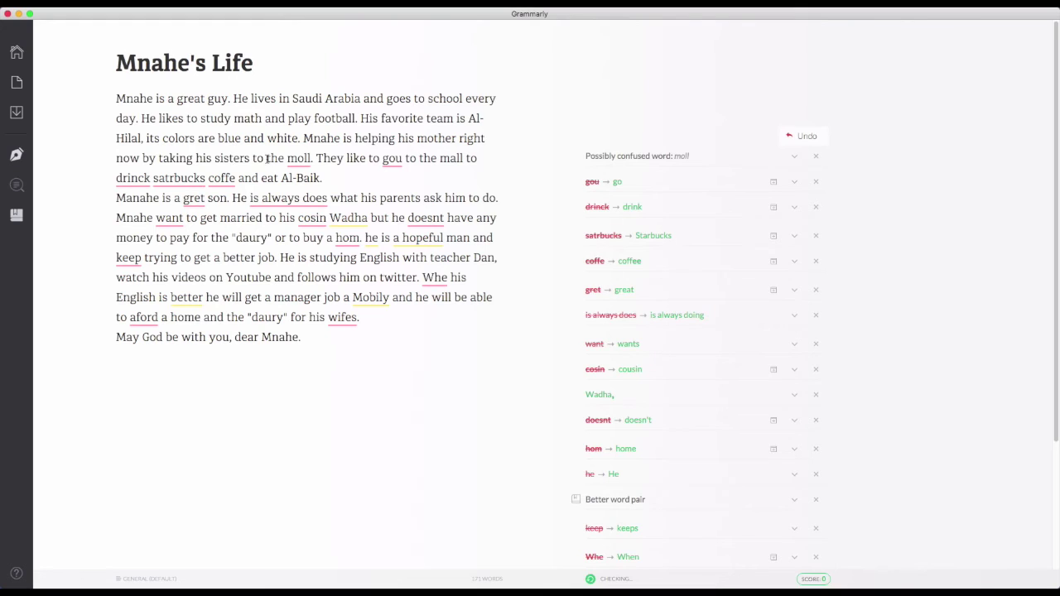
{"action": "left_click", "coordinate": [635, 156]}
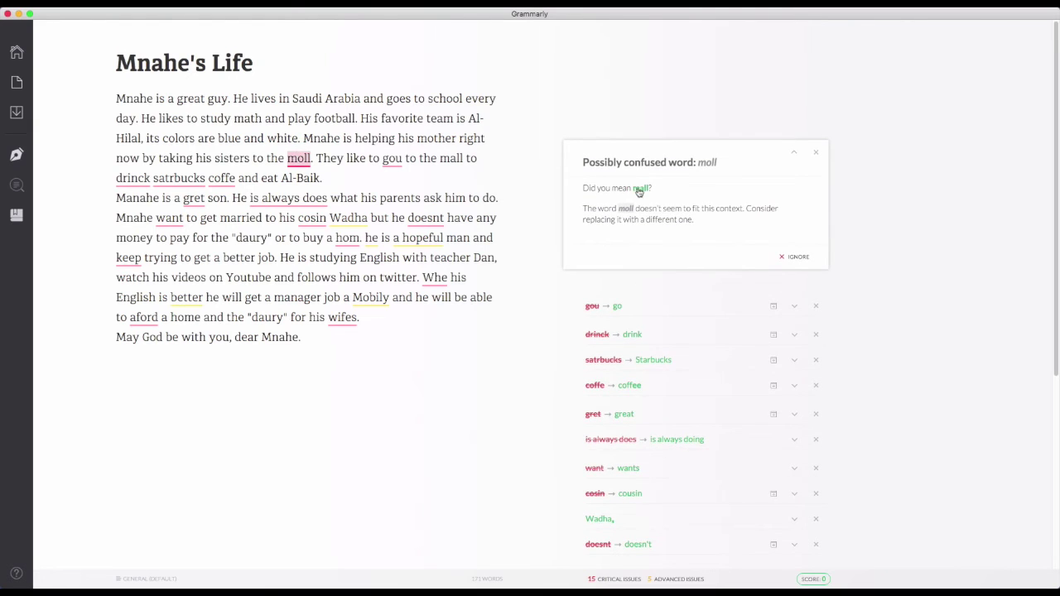
{"action": "left_click", "coordinate": [641, 188]}
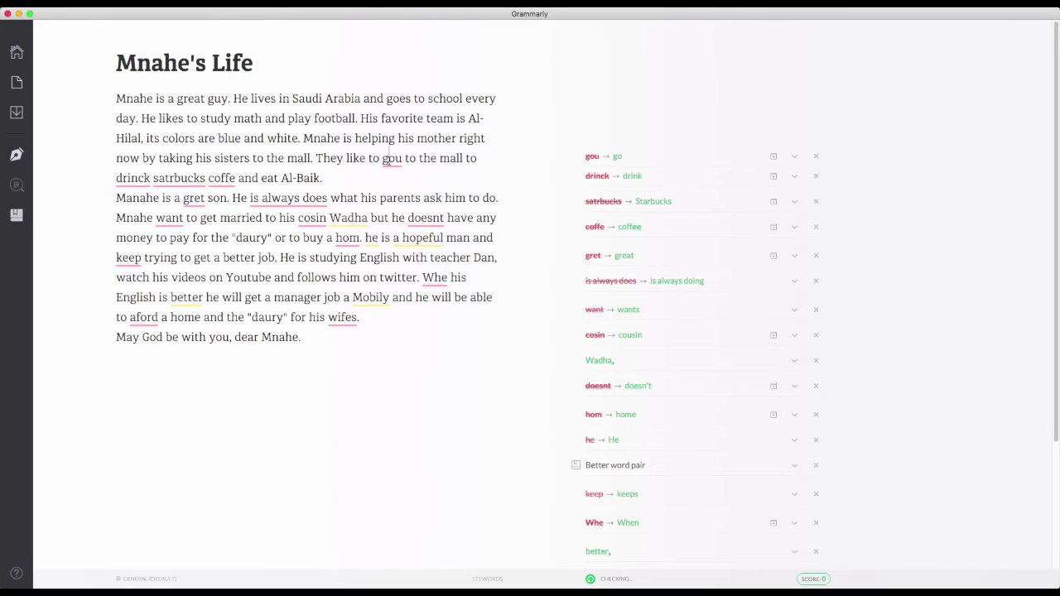
Accept the spelling corrections "go" for "gou" and "drink" for "drinck" in the mall sentence
{"action": "left_click", "coordinate": [388, 158]}
{"action": "left_click", "coordinate": [620, 162]}
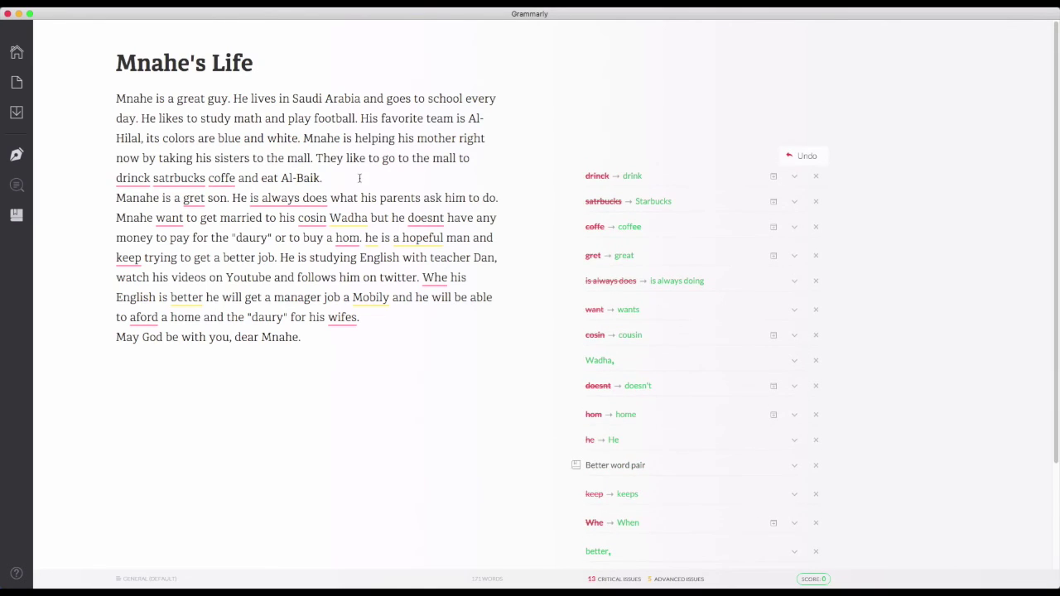
{"action": "left_click", "coordinate": [132, 178]}
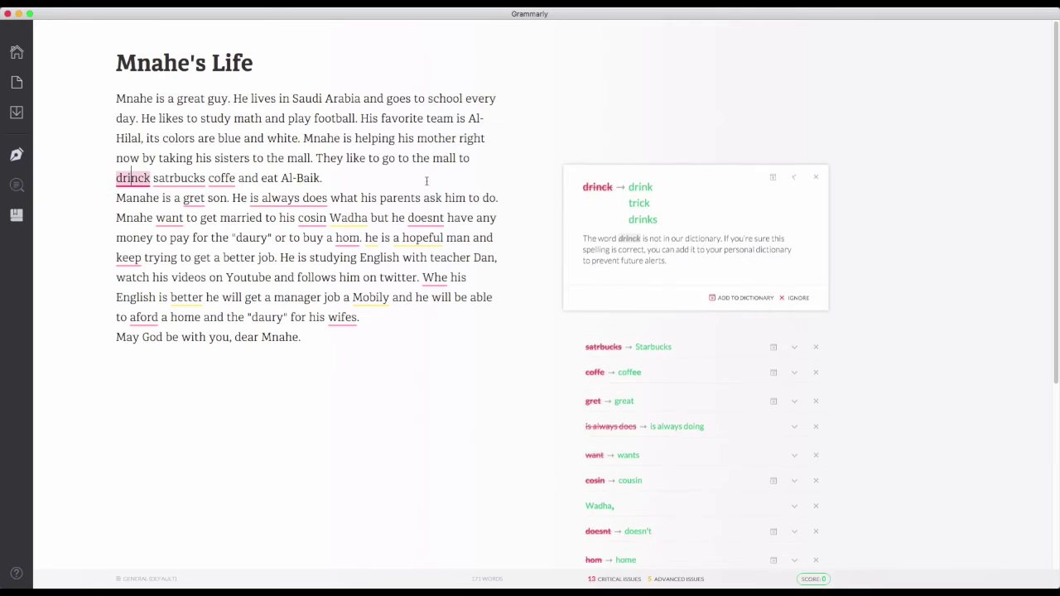
{"action": "left_click", "coordinate": [636, 187]}
Correct "satrbucks coffe" to "Starbucks coffee" using the suggested spellings
{"action": "left_click", "coordinate": [654, 177]}
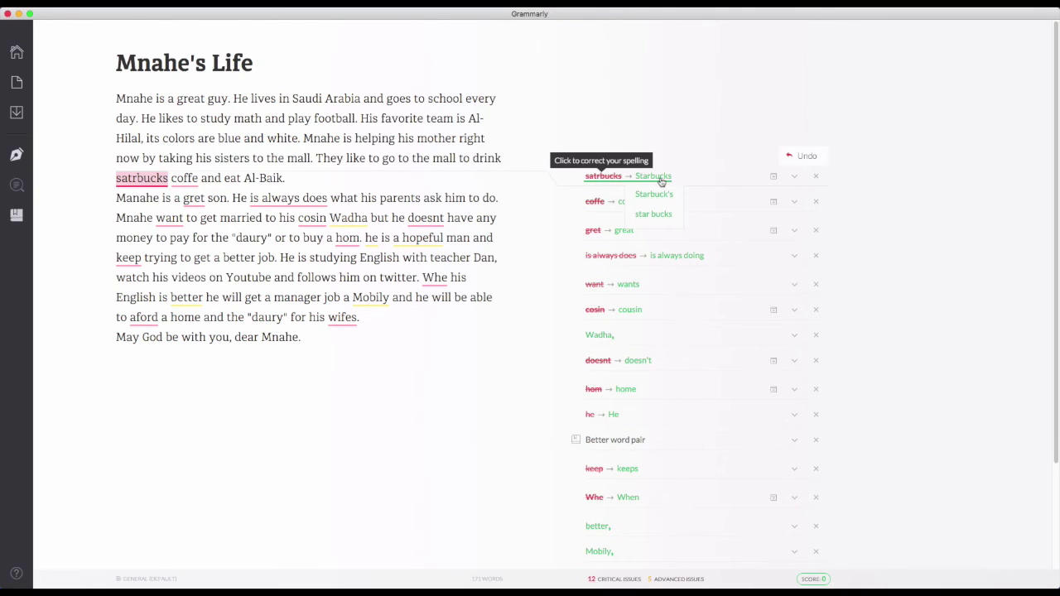
{"action": "left_click", "coordinate": [654, 176]}
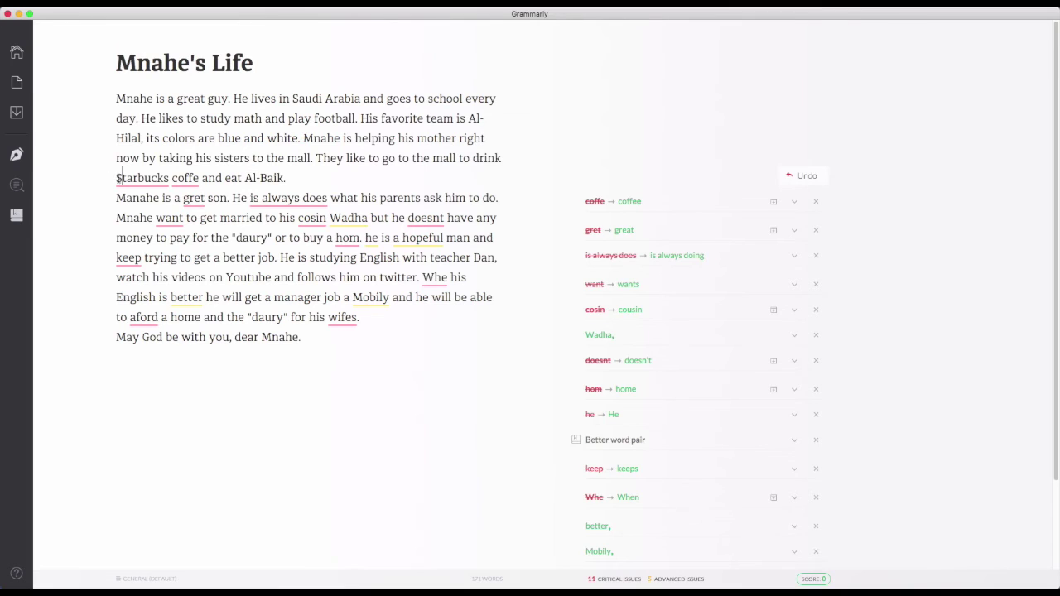
{"action": "left_click", "coordinate": [188, 181]}
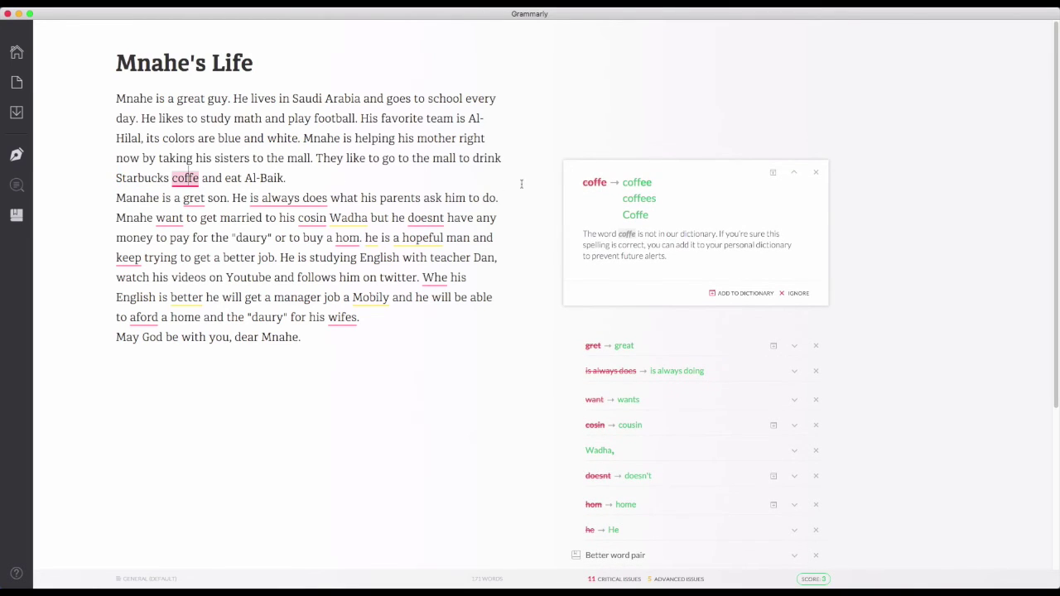
{"action": "left_click", "coordinate": [638, 183]}
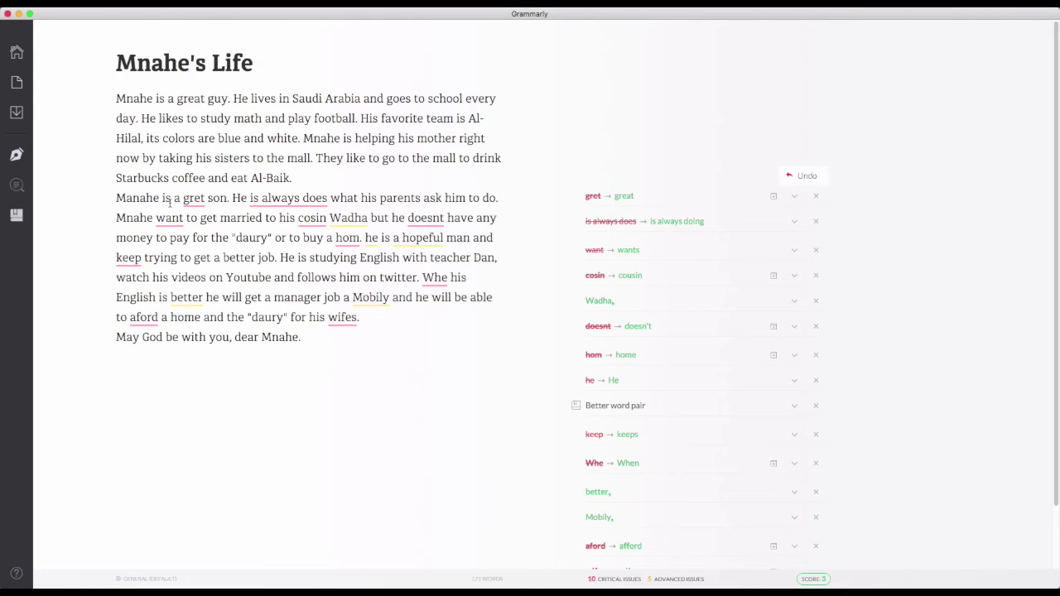
In the second paragraph, correct "gret" to "great" and "is always does" to "is always doing"
{"action": "left_click", "coordinate": [201, 198]}
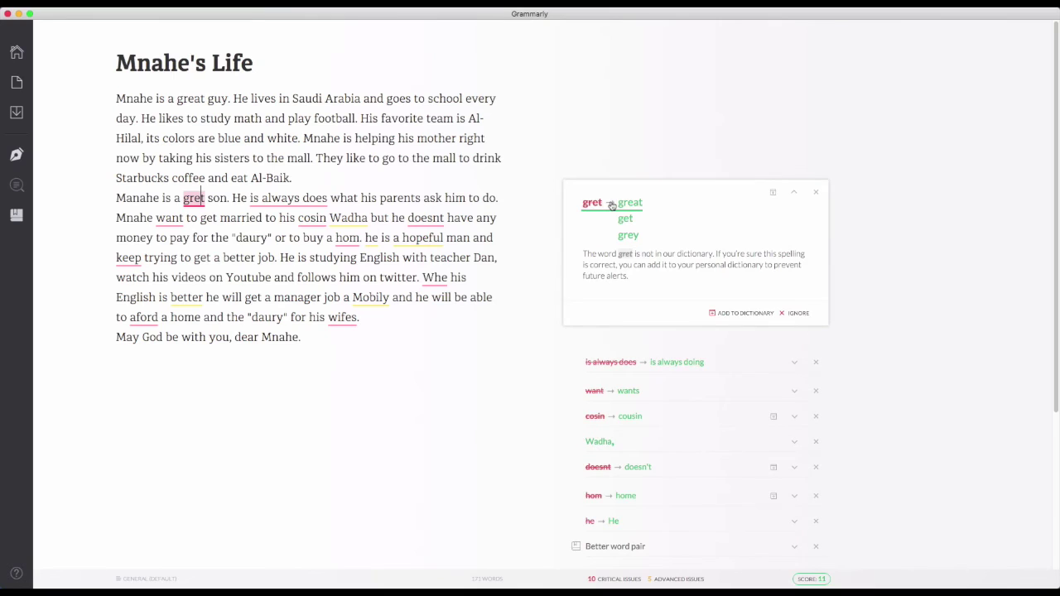
{"action": "left_click", "coordinate": [628, 202]}
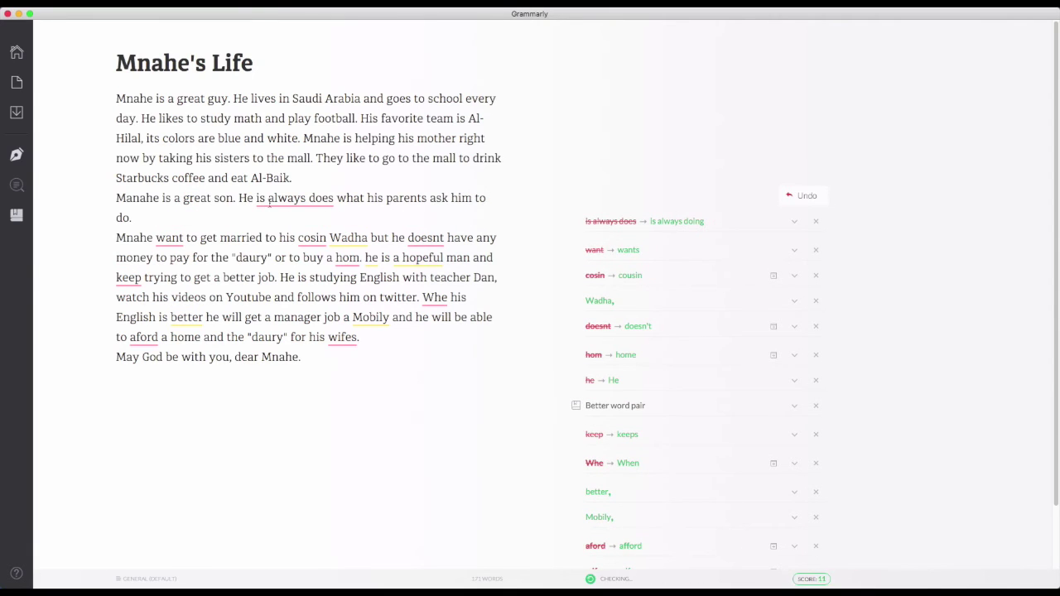
{"action": "left_click", "coordinate": [291, 199]}
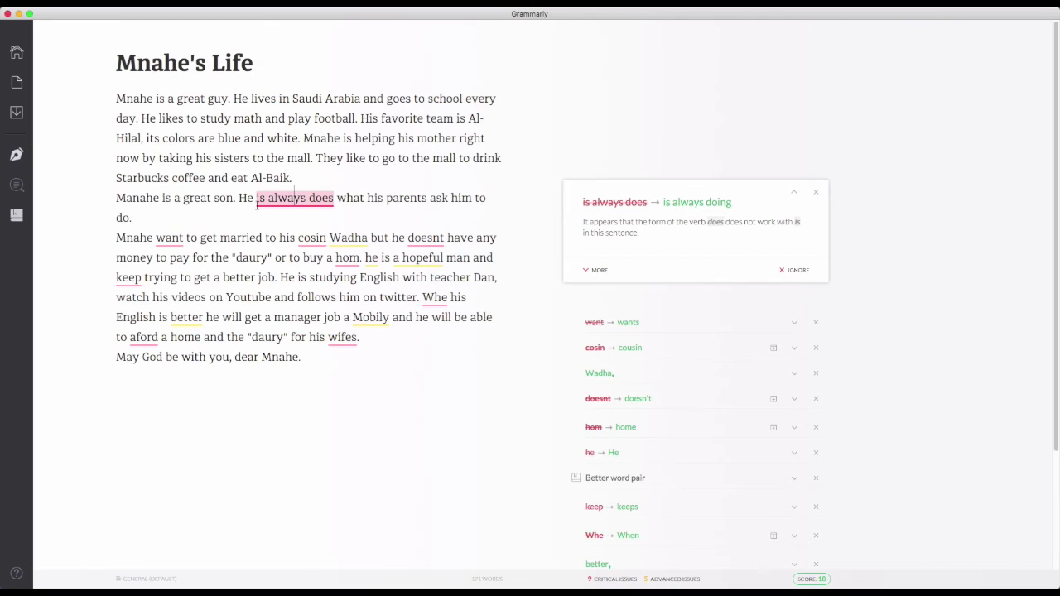
{"action": "left_click", "coordinate": [701, 209]}
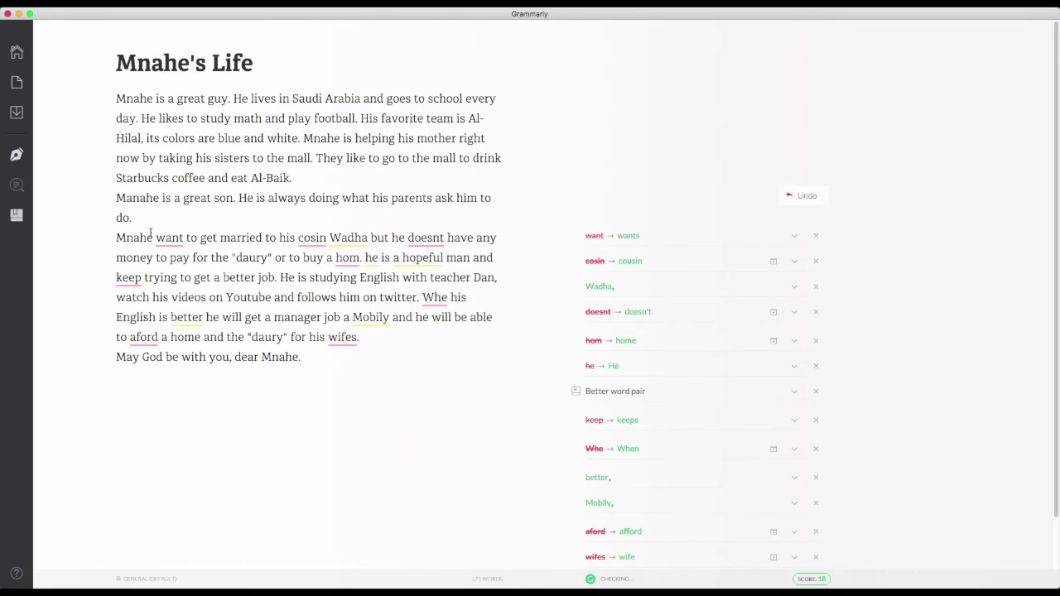
In the marriage sentence, correct "want" to "wants" and "cosin" to "cousin"
{"action": "left_click", "coordinate": [180, 239]}
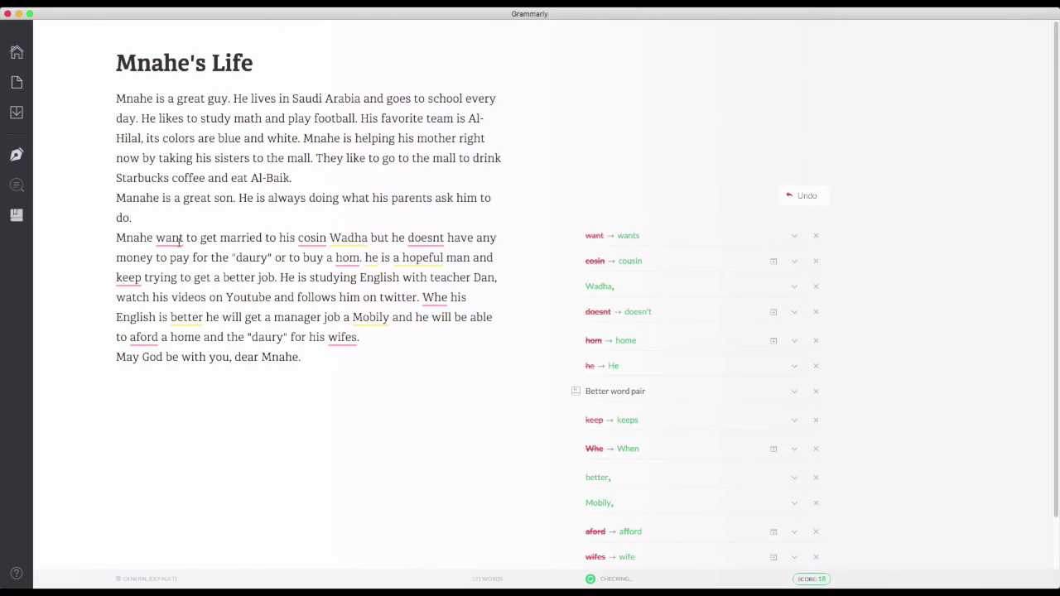
{"action": "left_click", "coordinate": [648, 246]}
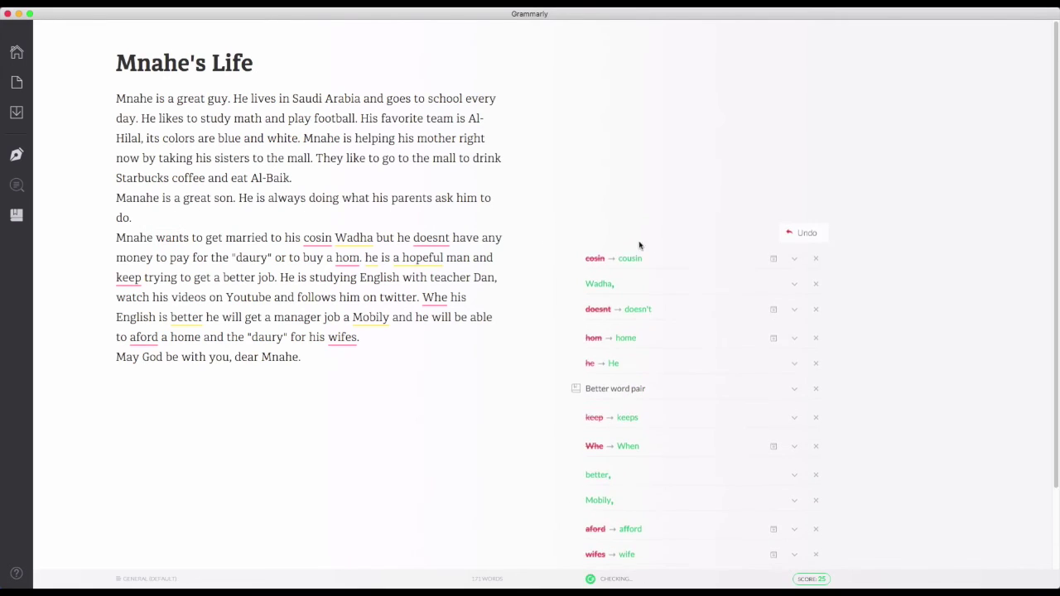
{"action": "left_click", "coordinate": [315, 238]}
{"action": "left_click", "coordinate": [637, 243]}
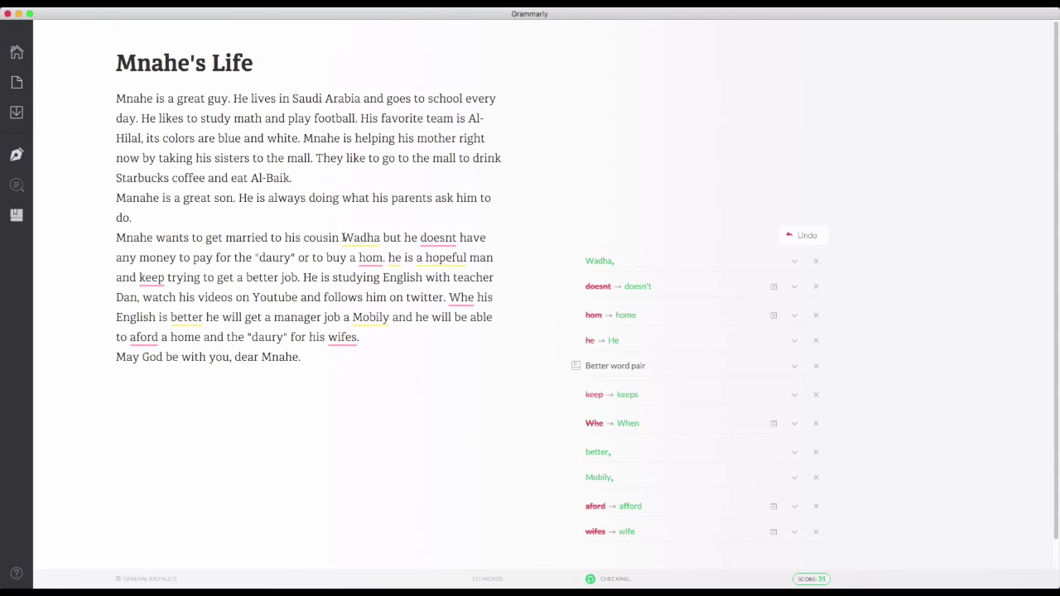
Add the suggested comma after the cousin's name and correct "doesnt" to "doesn't"
{"action": "left_click", "coordinate": [370, 258]}
{"action": "left_click", "coordinate": [367, 238]}
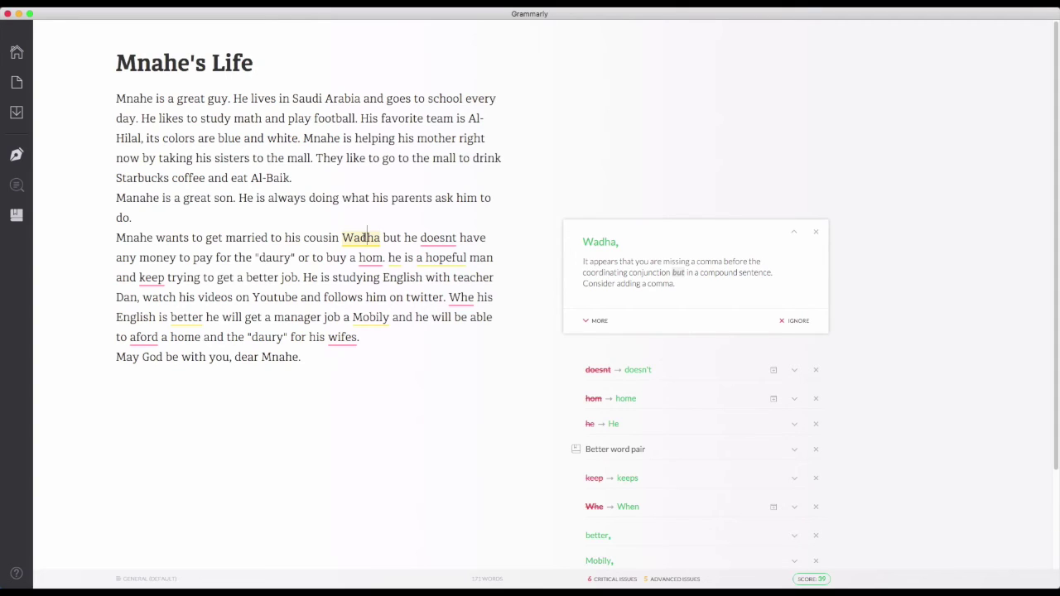
{"action": "left_click", "coordinate": [616, 248]}
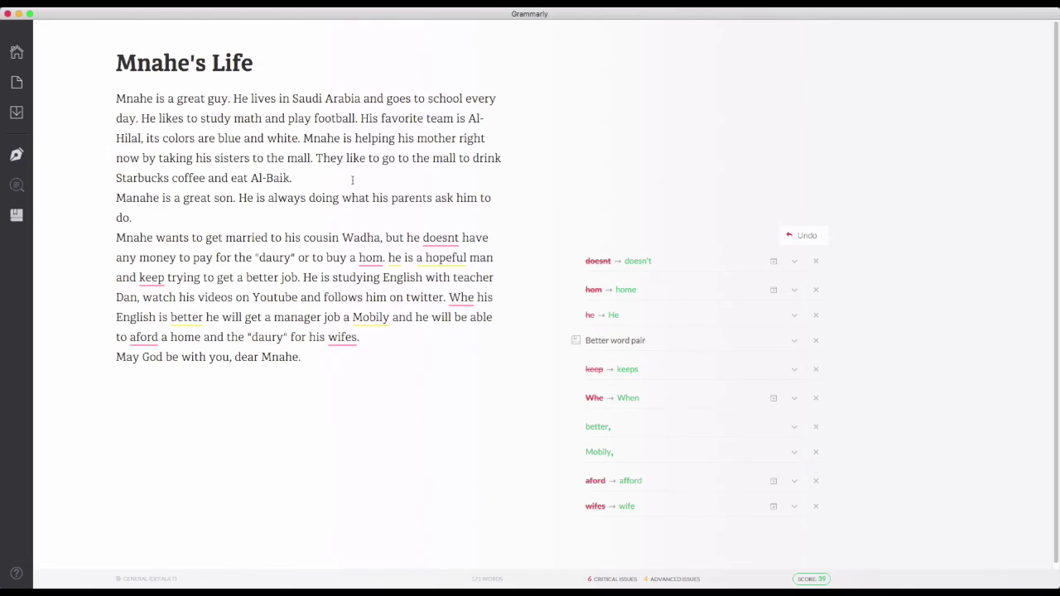
{"action": "left_click", "coordinate": [423, 237]}
{"action": "left_click", "coordinate": [436, 237]}
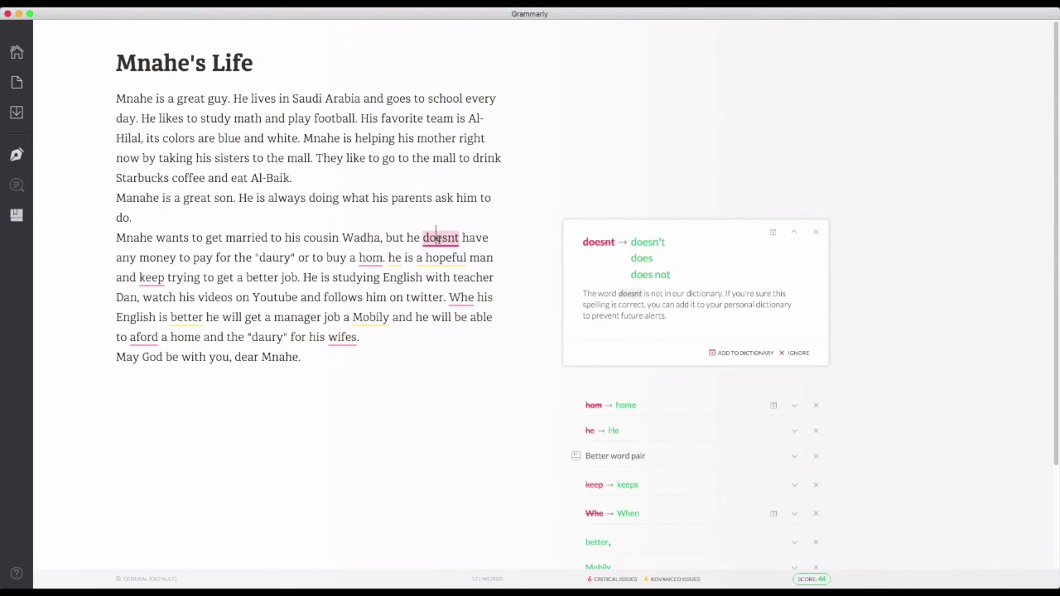
{"action": "left_click", "coordinate": [654, 248]}
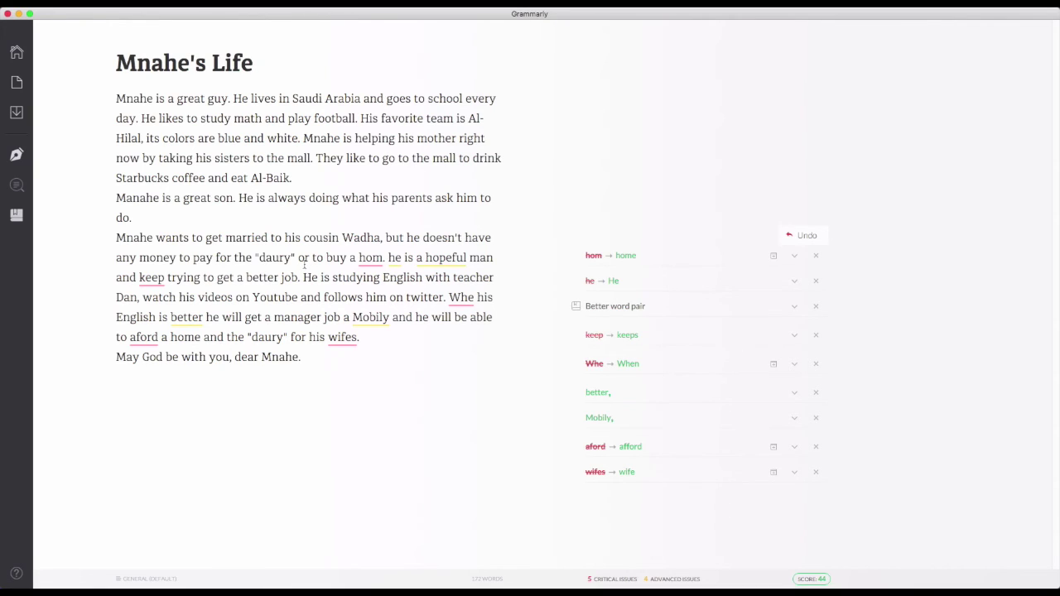
Correct "hom" to "home" and capitalize "he" as "He" at the start of the following sentence
{"action": "left_click", "coordinate": [365, 259]}
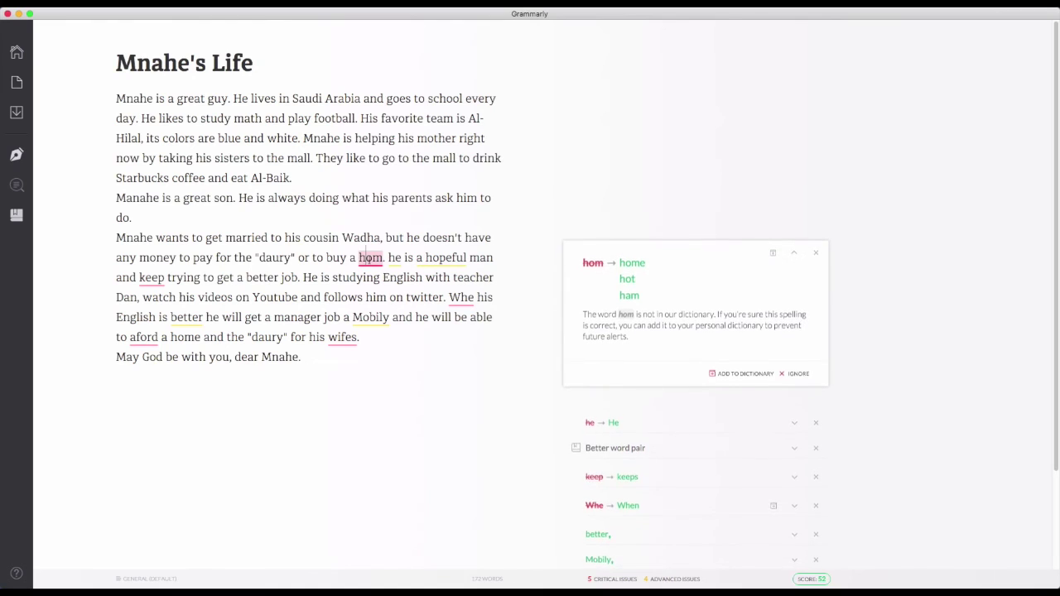
{"action": "left_click", "coordinate": [634, 269]}
{"action": "left_click", "coordinate": [399, 259]}
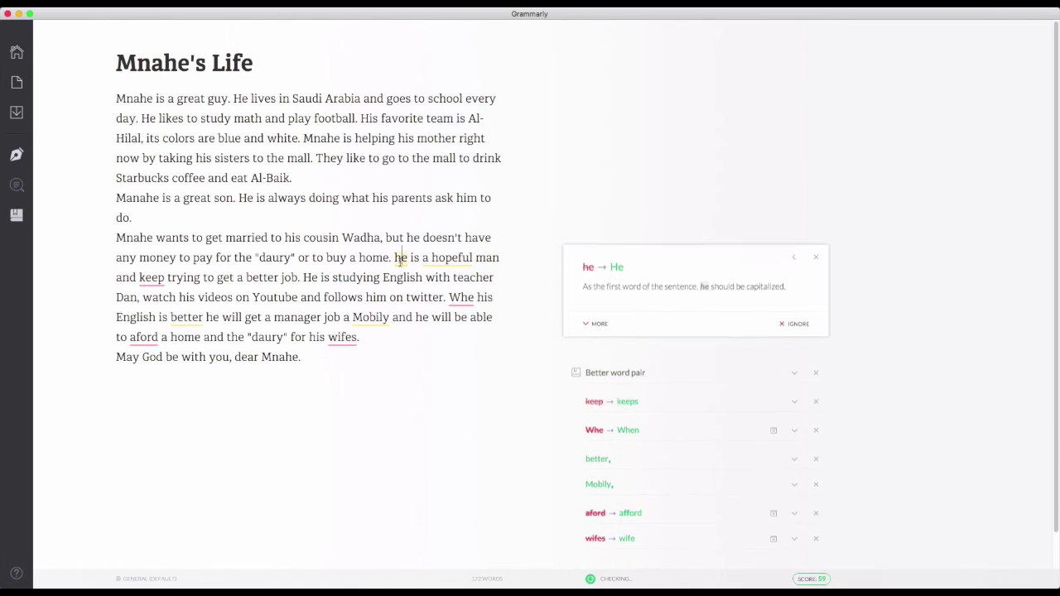
{"action": "left_click", "coordinate": [620, 260]}
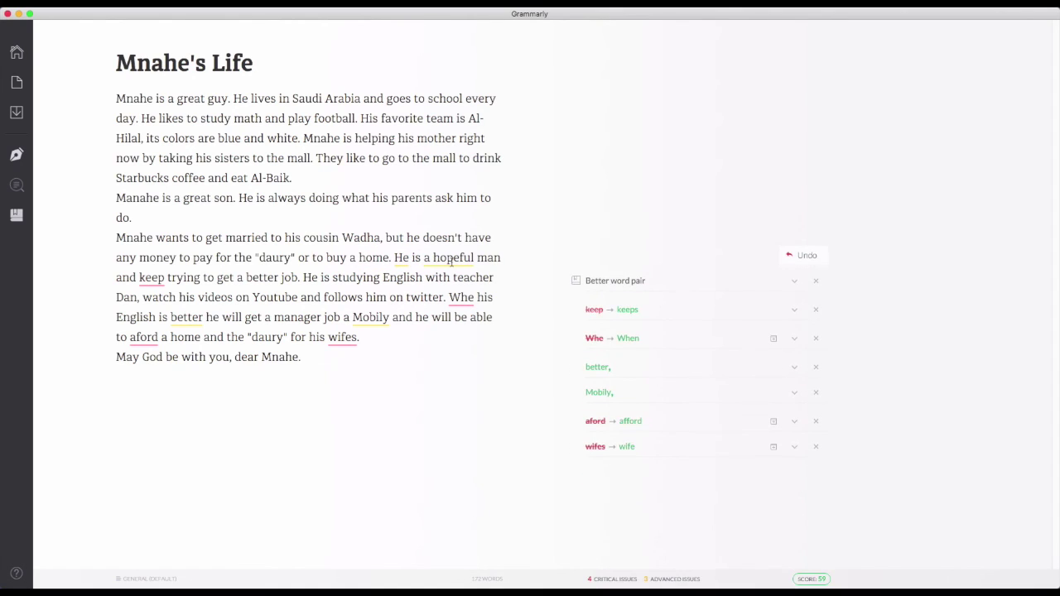
Replace "a hopeful" with the suggested "a confident" and correct "keep" to "keeps"
{"action": "left_click", "coordinate": [452, 260]}
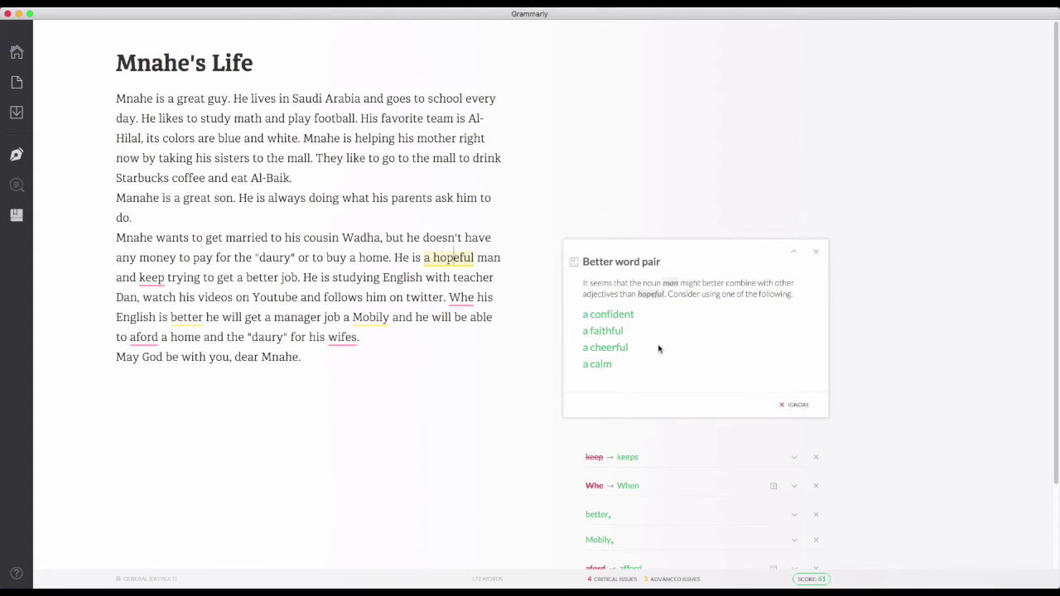
{"action": "left_click", "coordinate": [608, 315]}
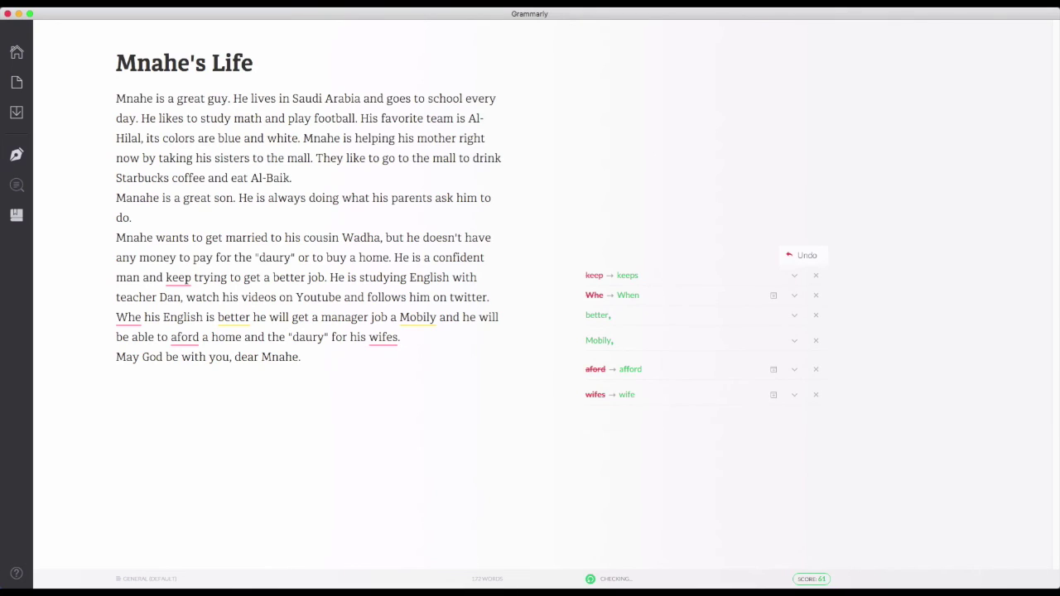
{"action": "left_click", "coordinate": [611, 275]}
{"action": "left_click", "coordinate": [635, 284]}
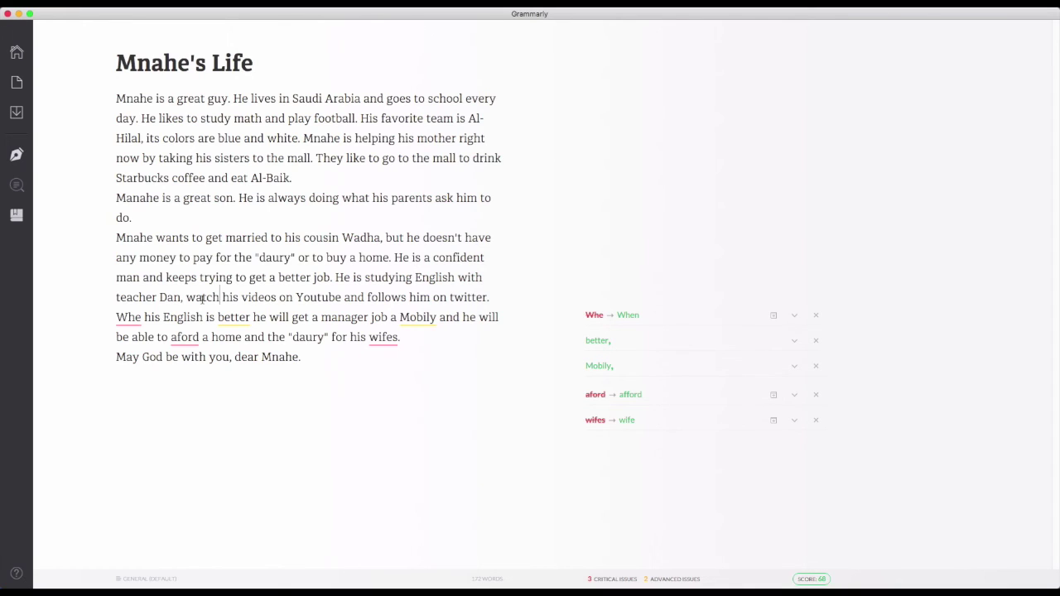
Change "watch" to "watching" and give "follows" an "-ing" ending, typed as "folloing", in the sentence about studying English
{"action": "type", "text": "ing"}
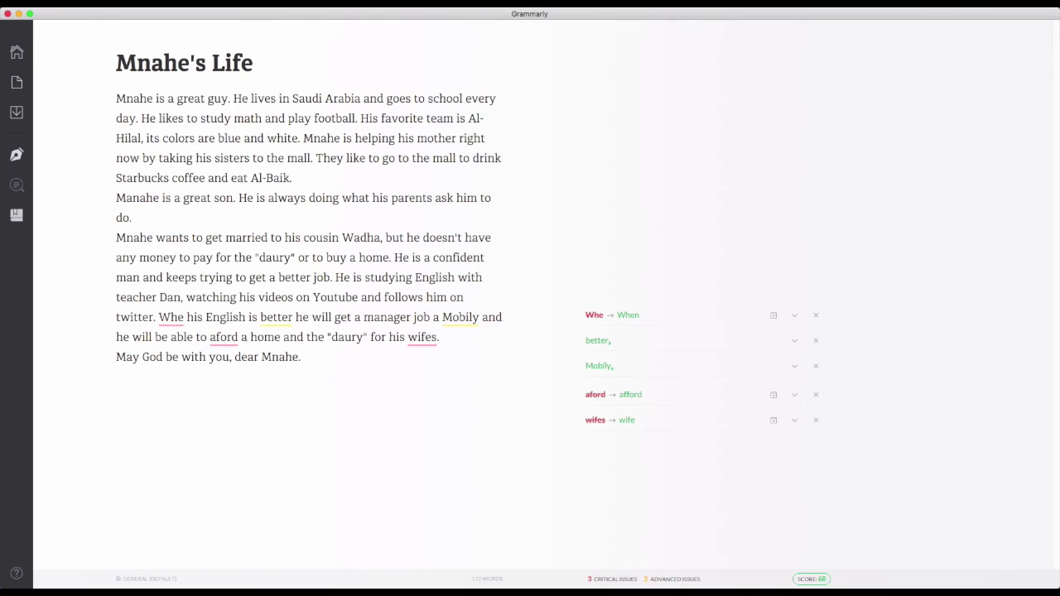
{"action": "left_click", "coordinate": [423, 298]}
{"action": "key", "text": "BackSpace"}
{"action": "key", "text": "BackSpace"}
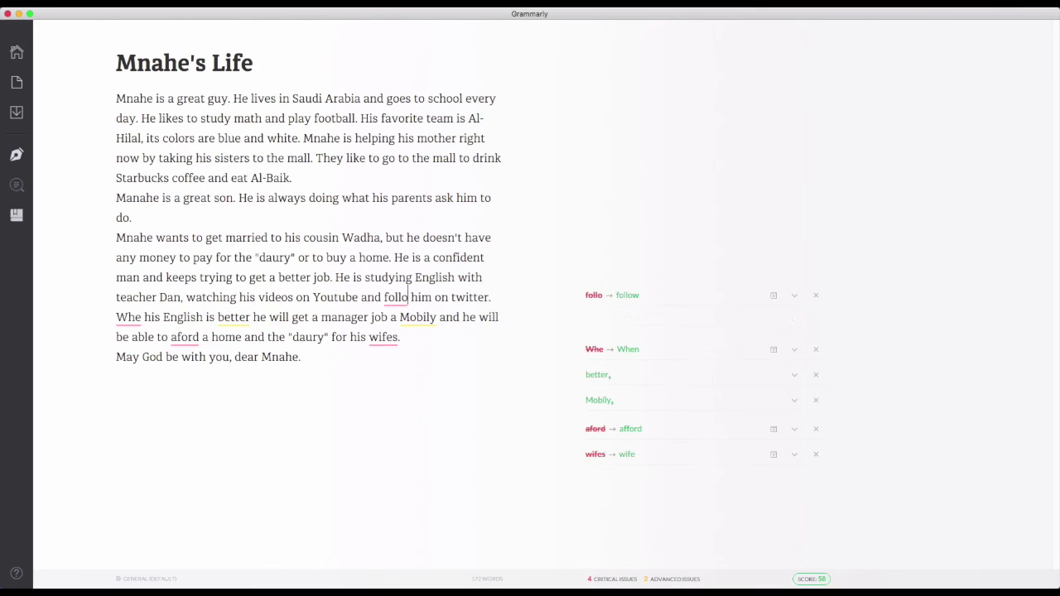
{"action": "type", "text": "ing"}
Capitalize "twitter" as "Twitter" and correct "folloing" to "following" with the suggested fixes
{"action": "left_click", "coordinate": [142, 317]}
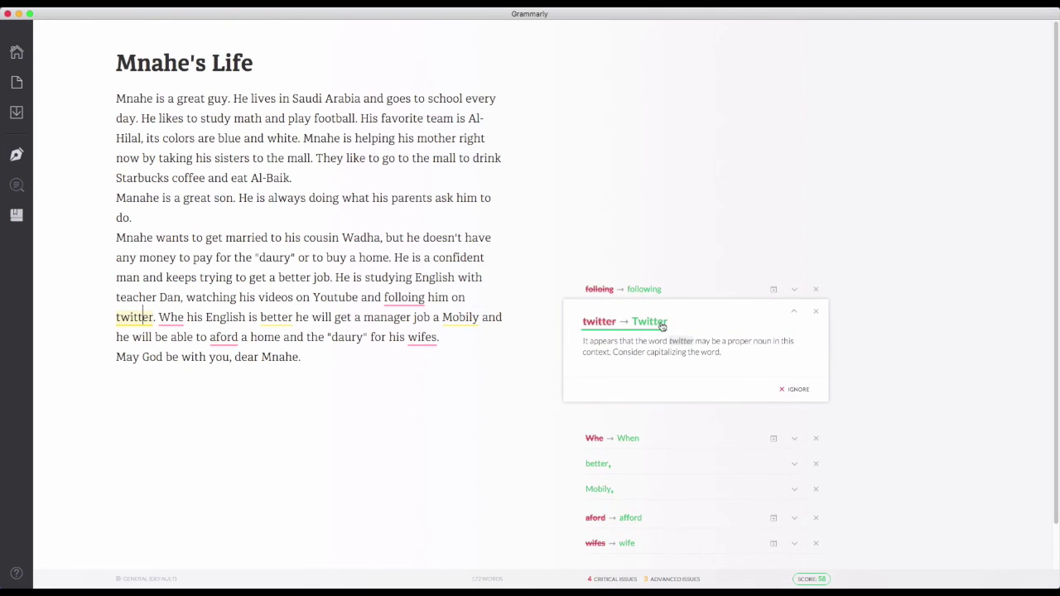
{"action": "left_click", "coordinate": [663, 323]}
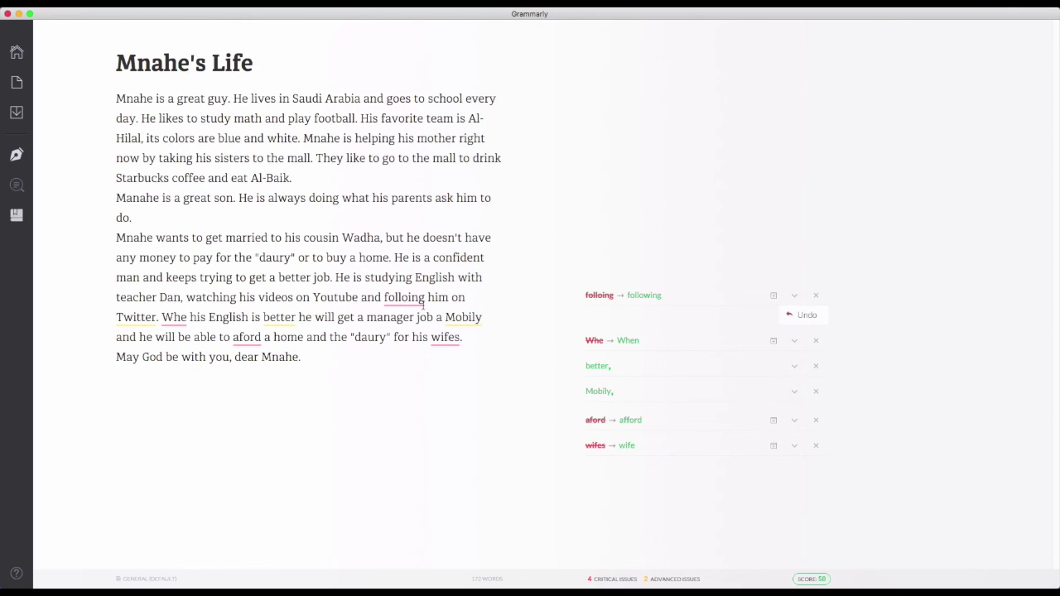
{"action": "left_click", "coordinate": [408, 295]}
{"action": "left_click", "coordinate": [643, 304]}
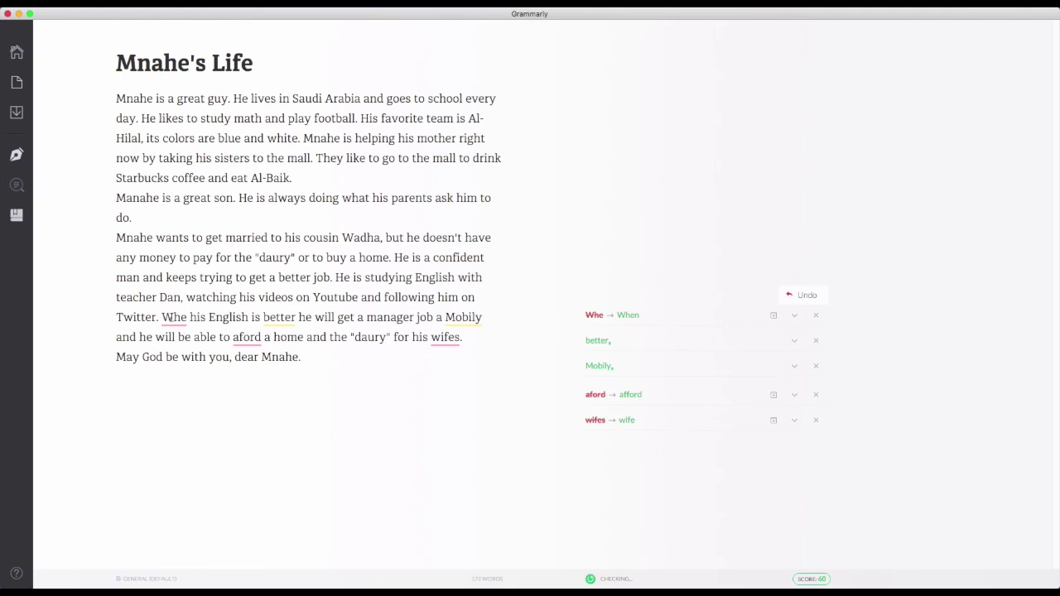
Apply the suggested fixes "When" for "Whe" and a comma after "better", and open the comma explanation for "Mobily"
{"action": "left_click", "coordinate": [173, 317]}
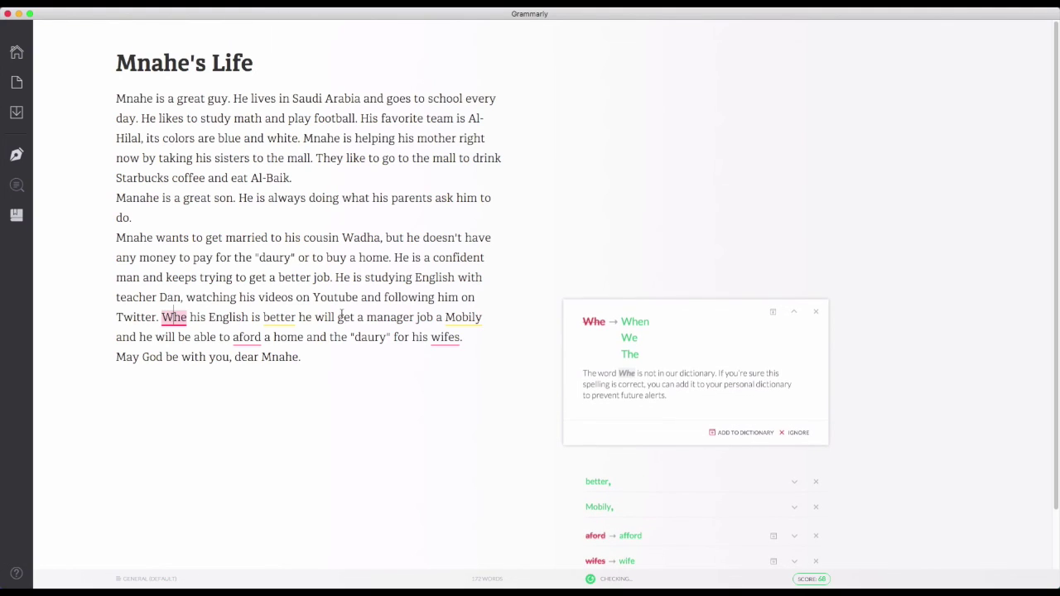
{"action": "left_click", "coordinate": [637, 329]}
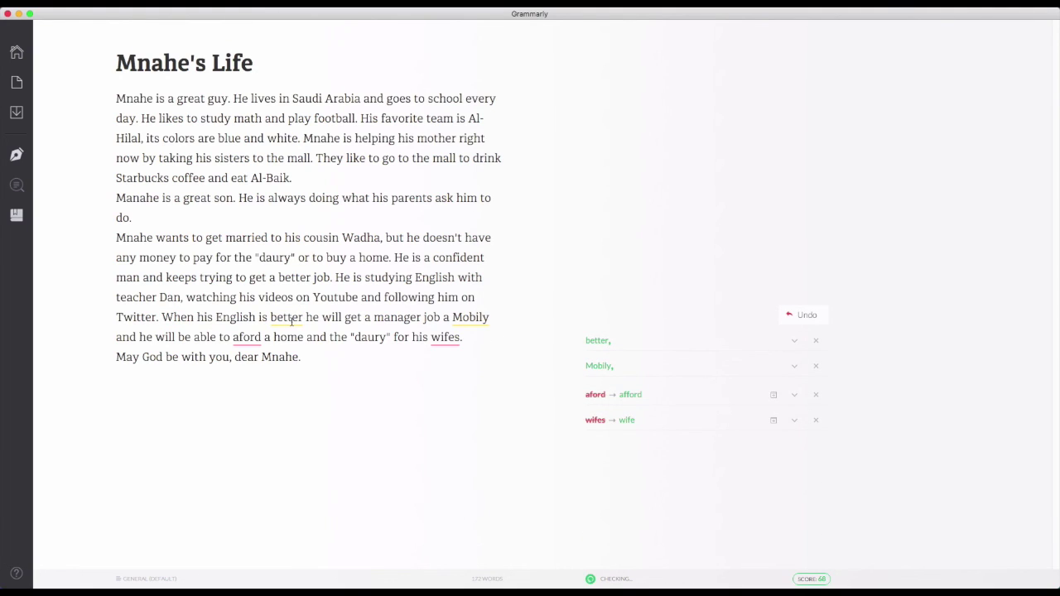
{"action": "left_click", "coordinate": [292, 319]}
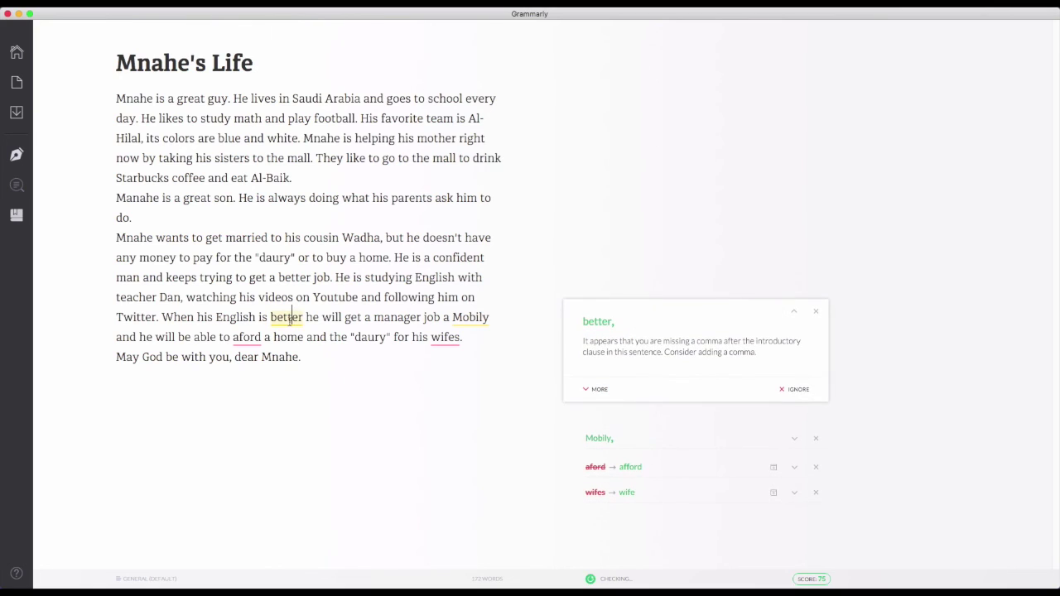
{"action": "left_click", "coordinate": [595, 322]}
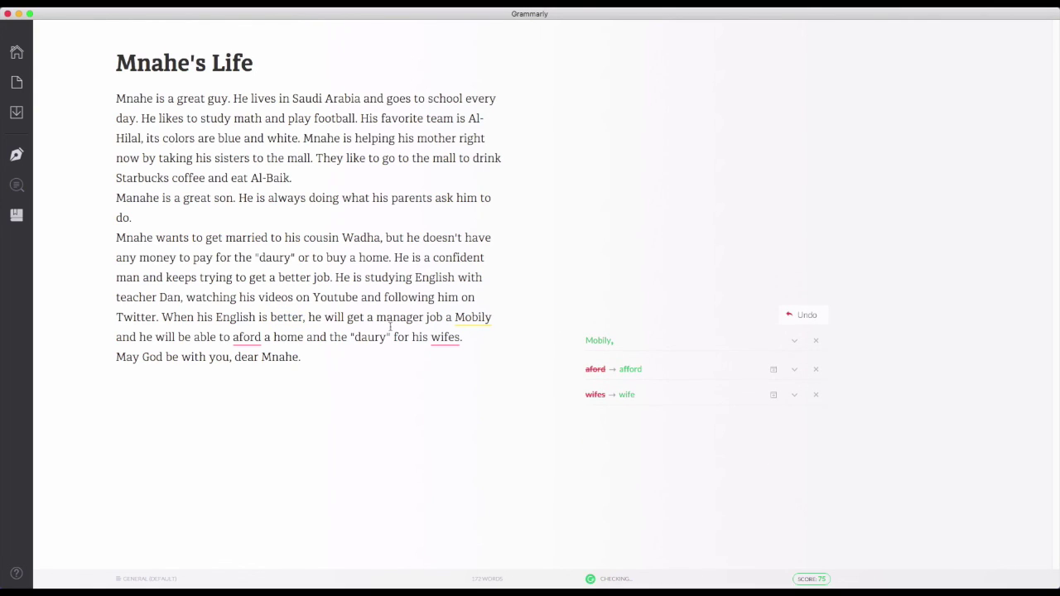
{"action": "left_click", "coordinate": [472, 322]}
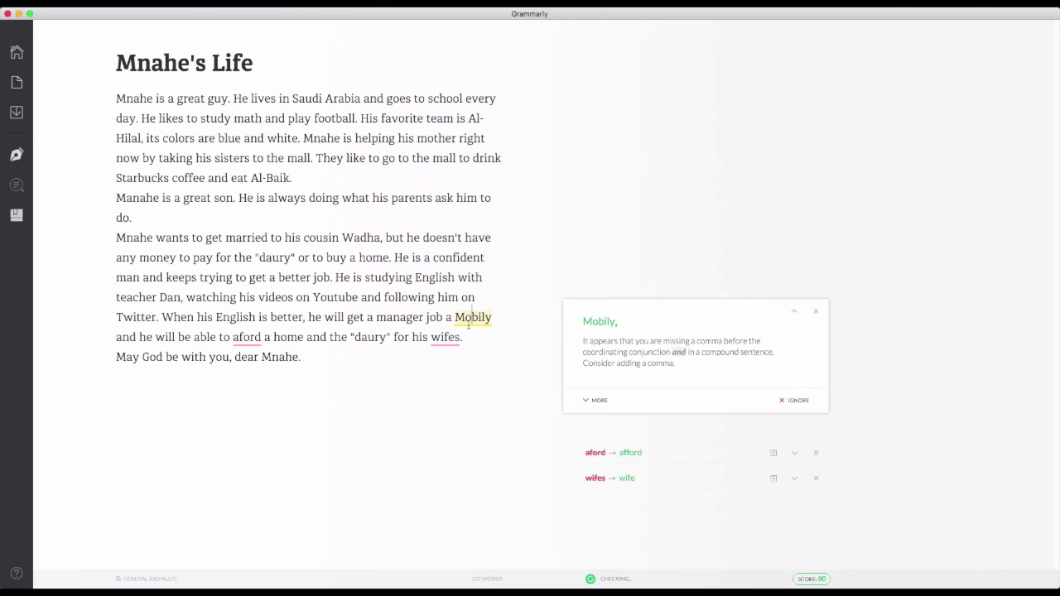
Correct "aford" to "afford" with the suggested fix and look up synonyms for the corrected word
{"action": "left_click", "coordinate": [245, 339]}
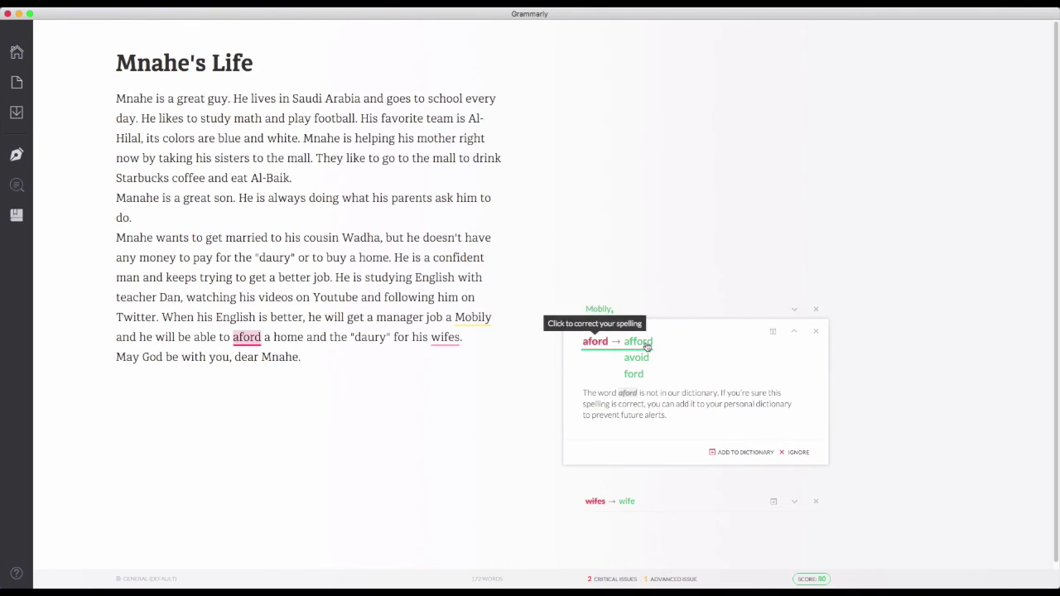
{"action": "left_click", "coordinate": [646, 343]}
{"action": "double_click", "coordinate": [257, 336]}
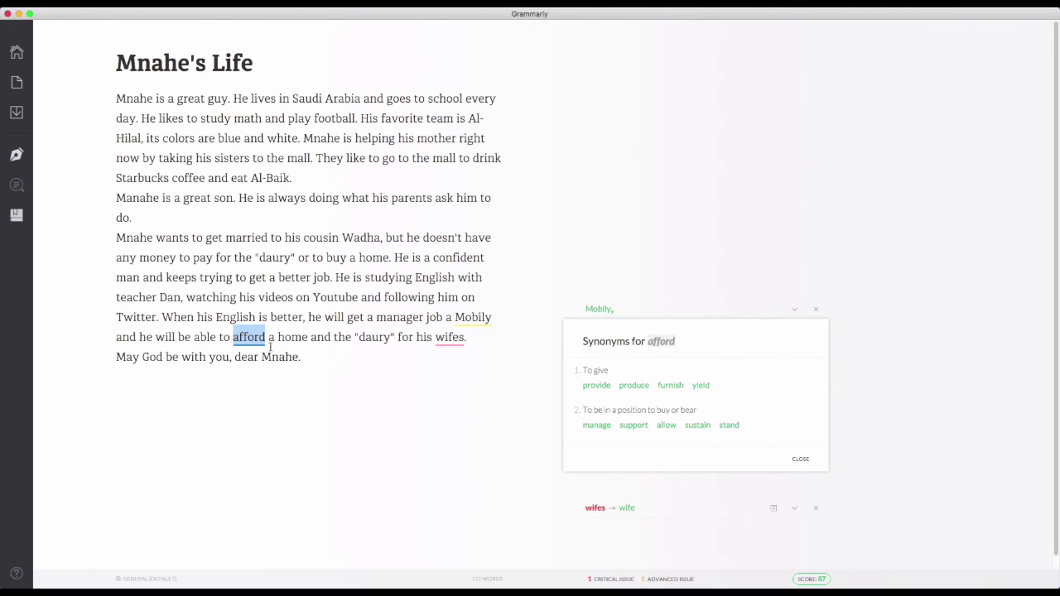
Correct "wifes" to the suggested "wife" and insert an empty line between that sentence and the closing wish
{"action": "left_click", "coordinate": [456, 340]}
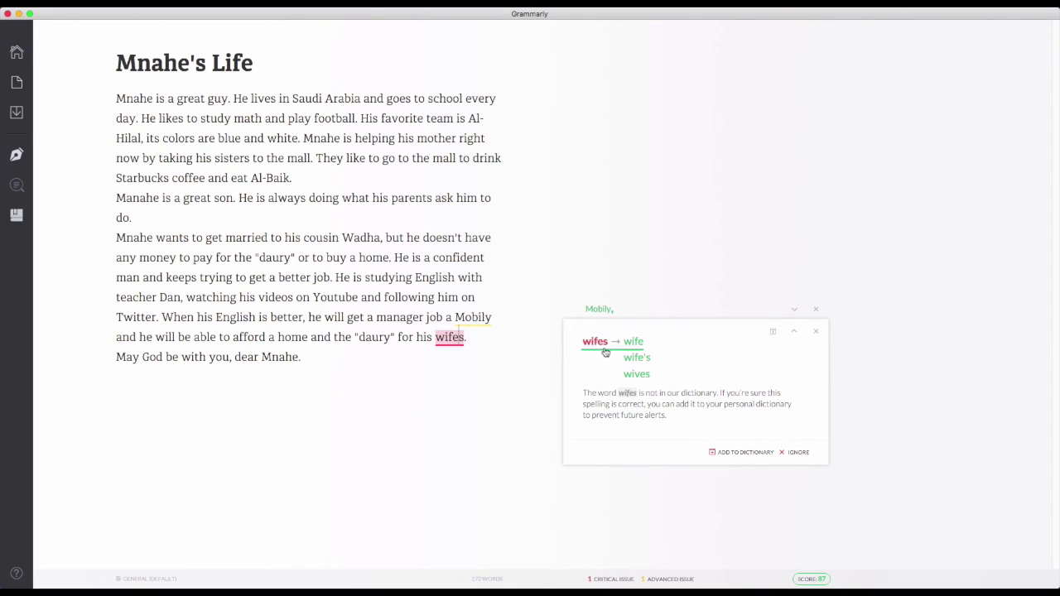
{"action": "left_click", "coordinate": [629, 344]}
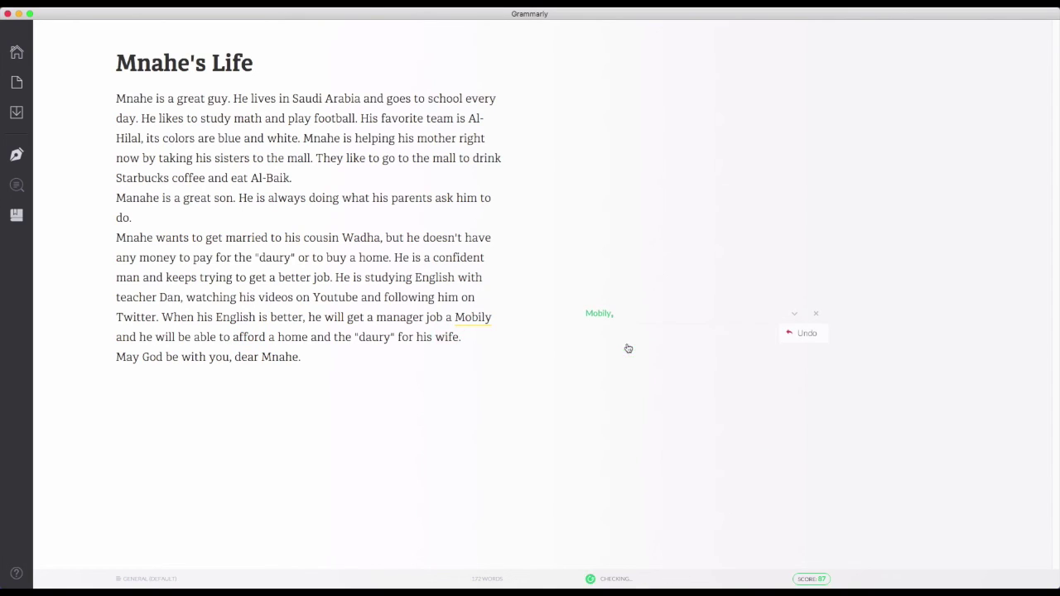
{"action": "left_click", "coordinate": [469, 340]}
{"action": "key", "text": "Return"}
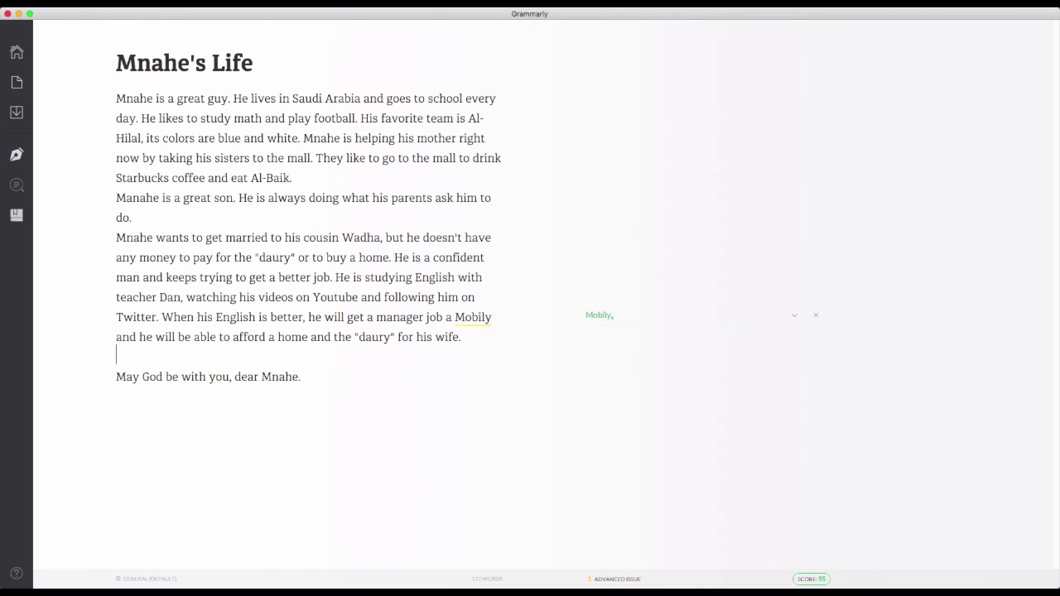